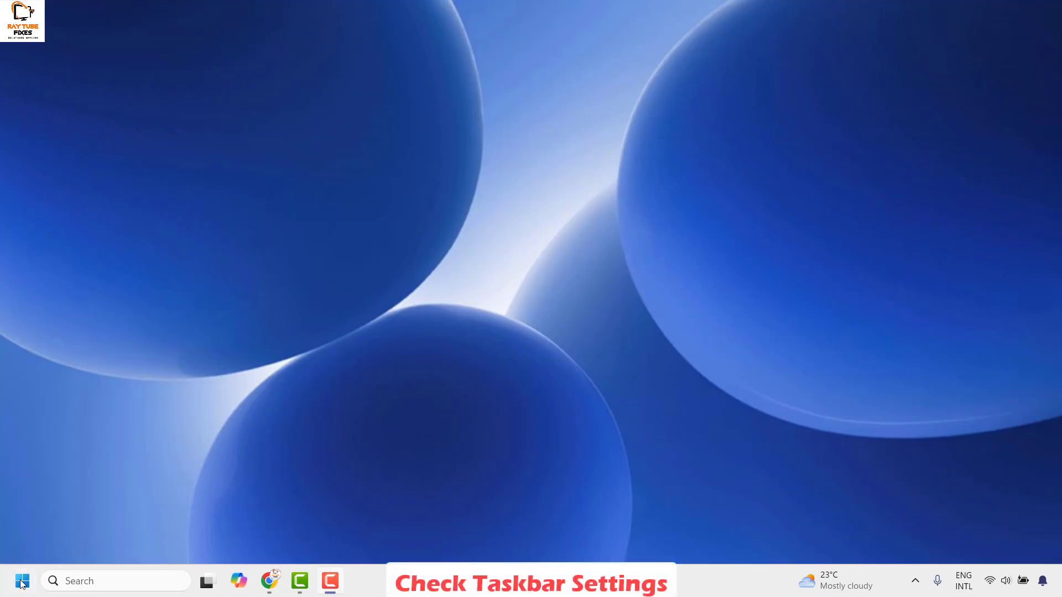
Step: Turn on 'Automatically hide the taskbar' under Personalization > Taskbar > Taskbar behaviors
{"action": "right_click", "coordinate": [22, 584]}
{"action": "left_click", "coordinate": [58, 428]}
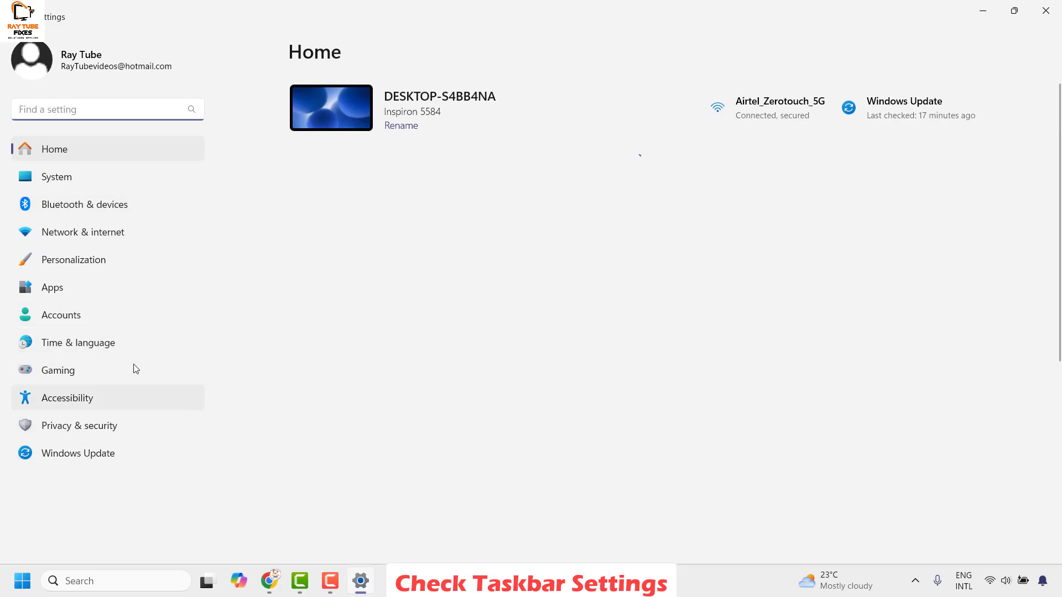
{"action": "left_click", "coordinate": [96, 259]}
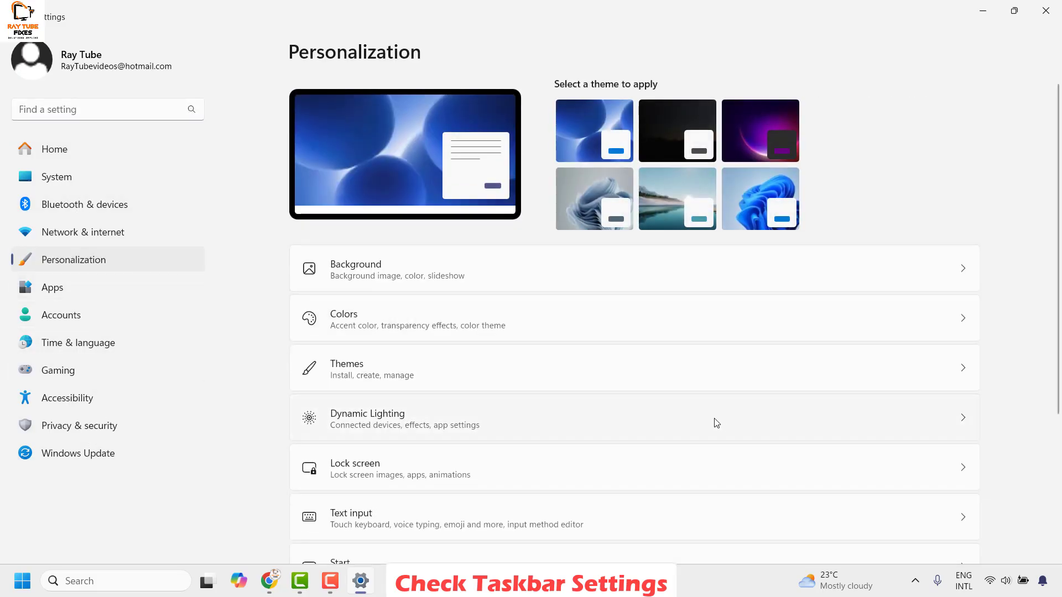
{"action": "scroll", "coordinate": [636, 376], "scroll_direction": "down", "scroll_amount": 3}
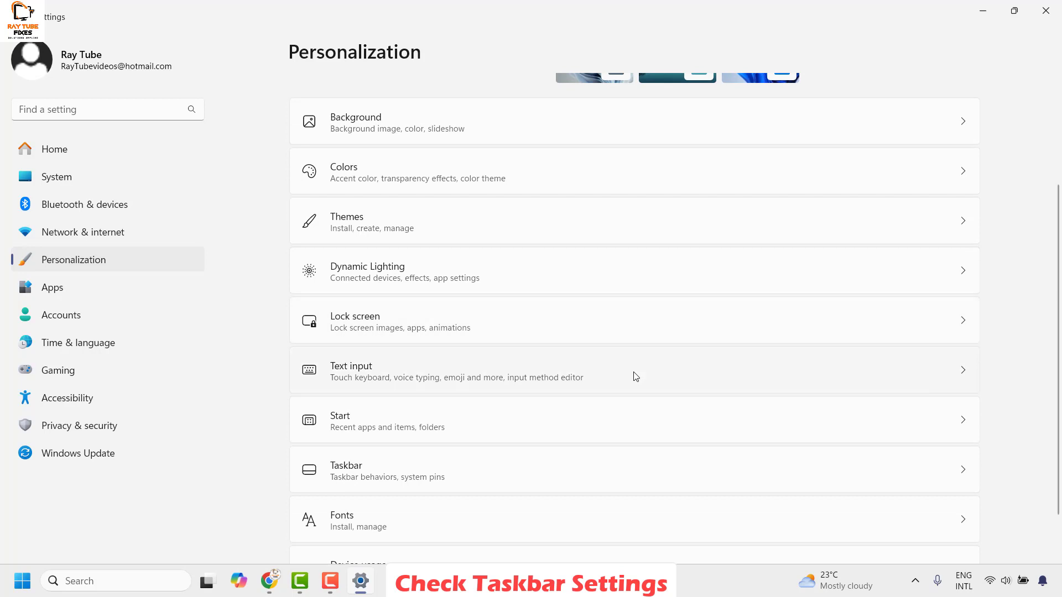
{"action": "scroll", "coordinate": [635, 376], "scroll_direction": "down", "scroll_amount": 1}
{"action": "left_click", "coordinate": [402, 421]}
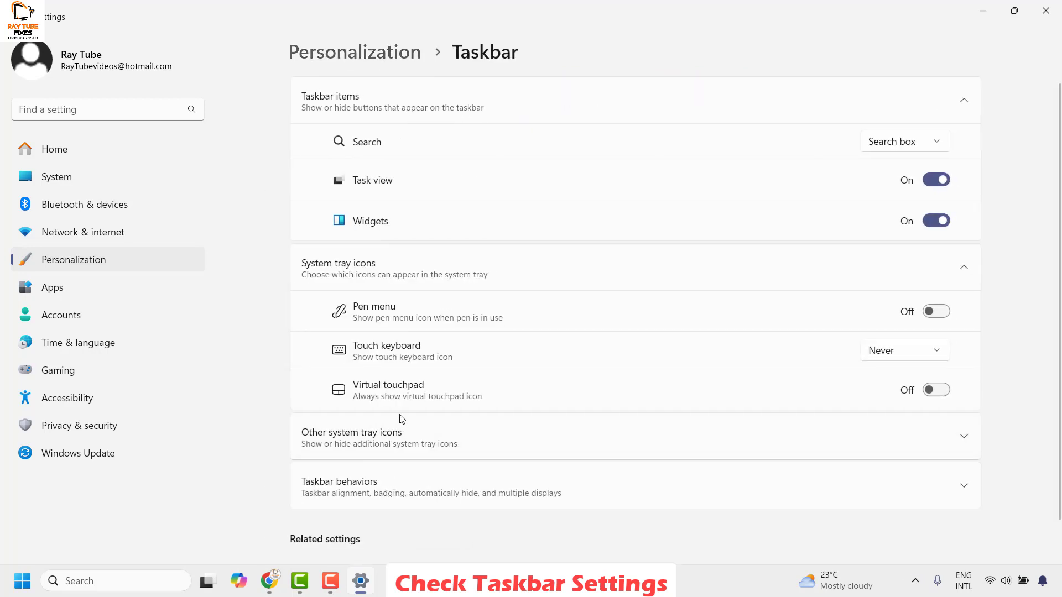
{"action": "scroll", "coordinate": [420, 409], "scroll_direction": "down", "scroll_amount": 3}
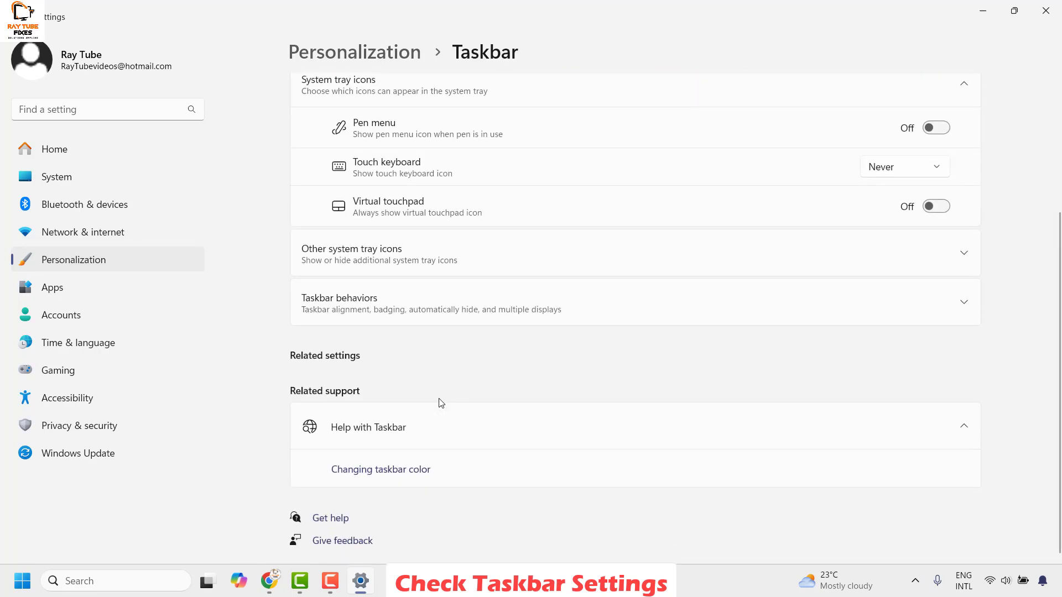
{"action": "left_click", "coordinate": [380, 308]}
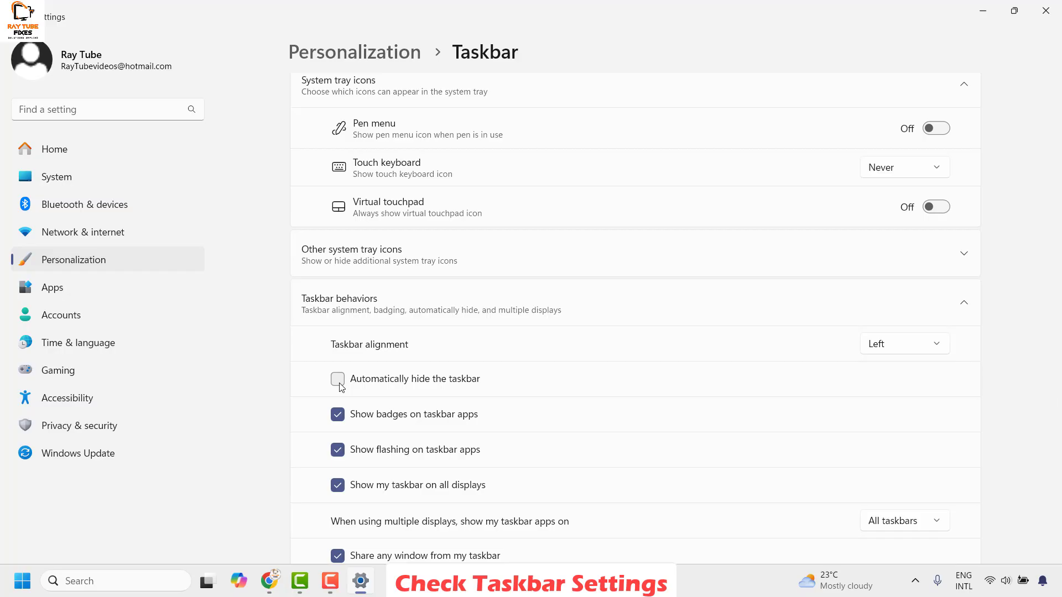
{"action": "left_click", "coordinate": [338, 380]}
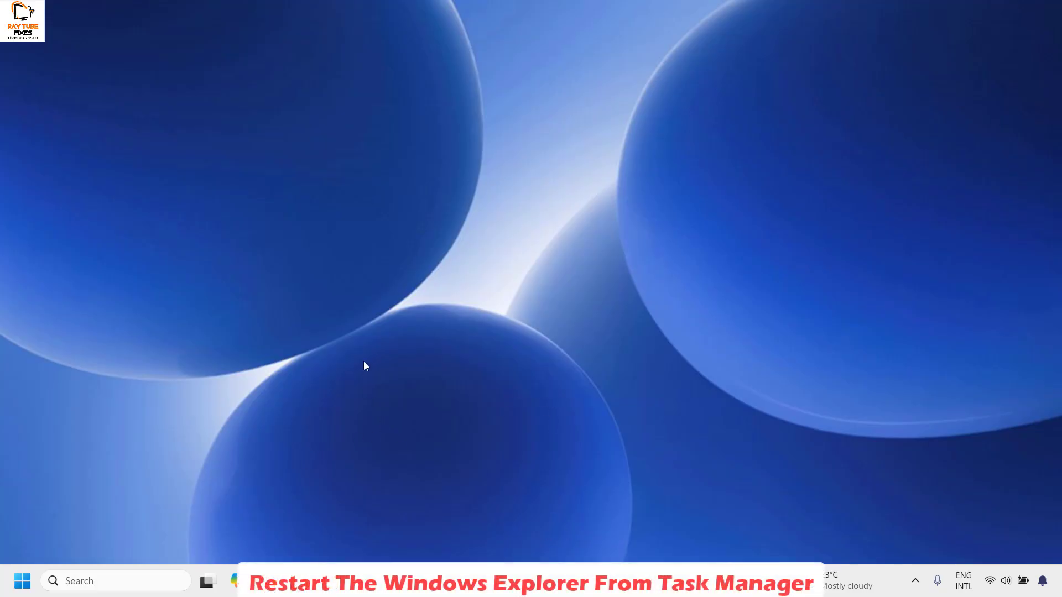
Step: Restart the Windows Explorer process from Task Manager
{"action": "right_click", "coordinate": [22, 582]}
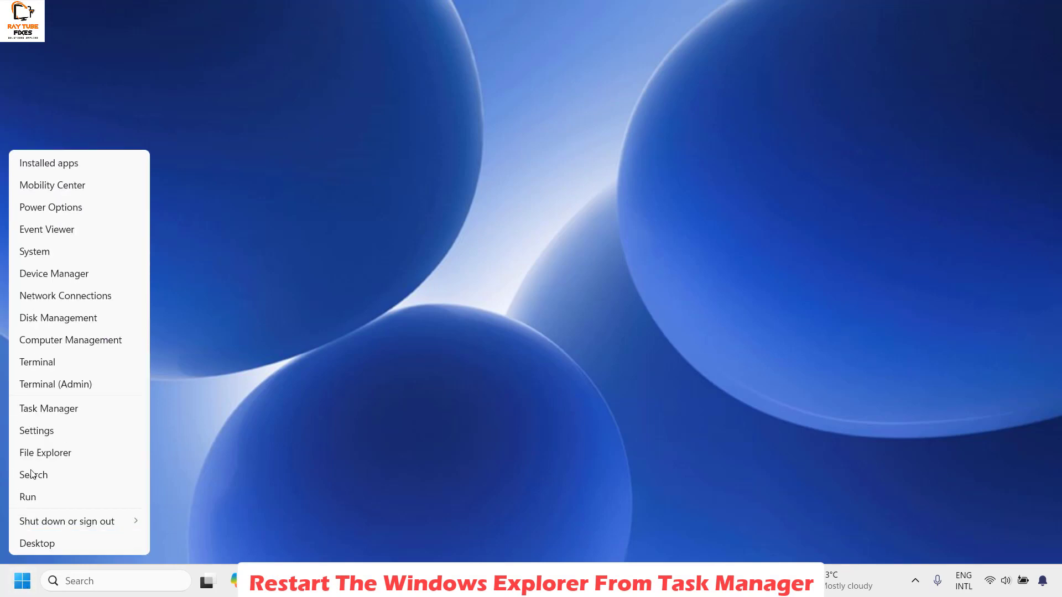
{"action": "left_click", "coordinate": [60, 409]}
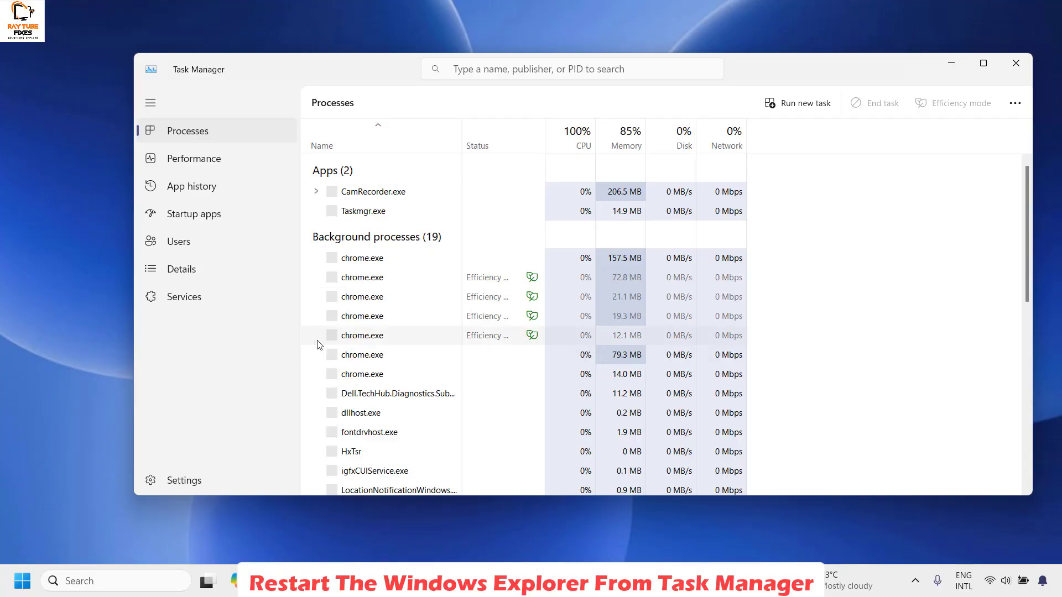
{"action": "left_click", "coordinate": [178, 270]}
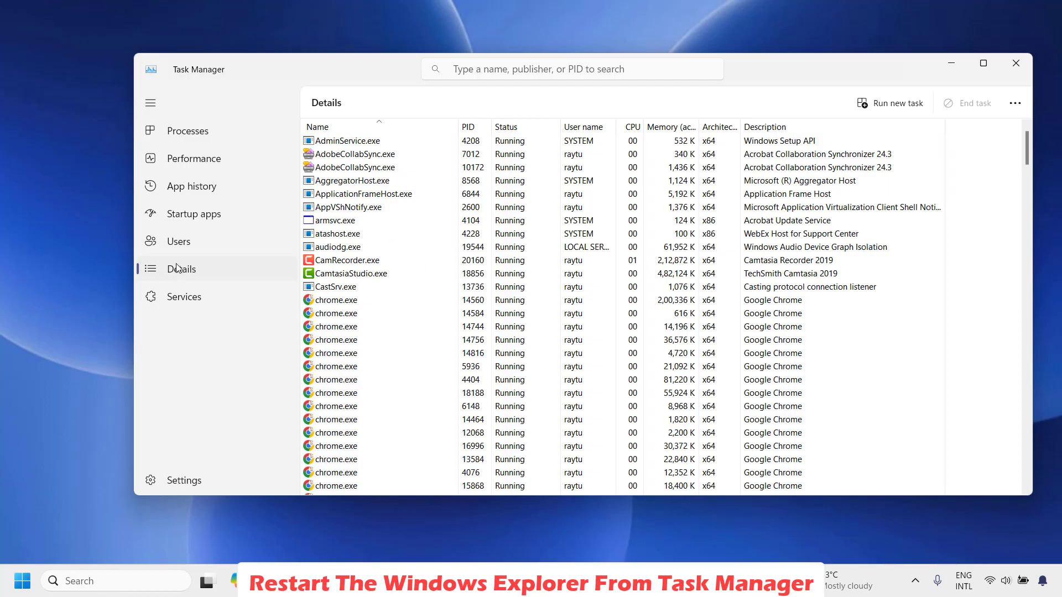
{"action": "left_click", "coordinate": [204, 132]}
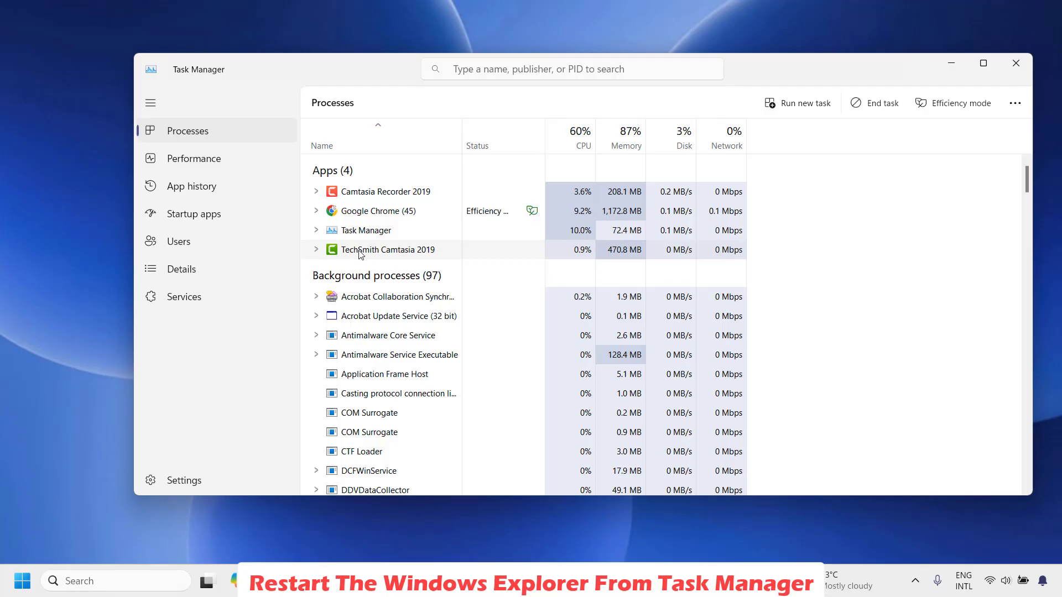
{"action": "scroll", "coordinate": [362, 387], "scroll_direction": "down", "scroll_amount": 20}
{"action": "left_click", "coordinate": [365, 486]}
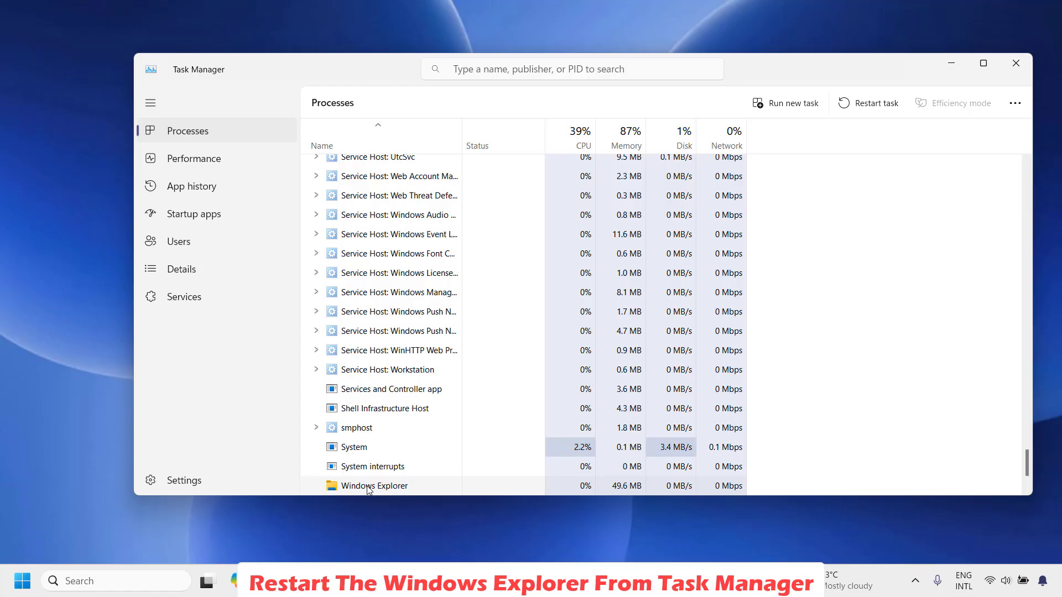
{"action": "right_click", "coordinate": [369, 487]}
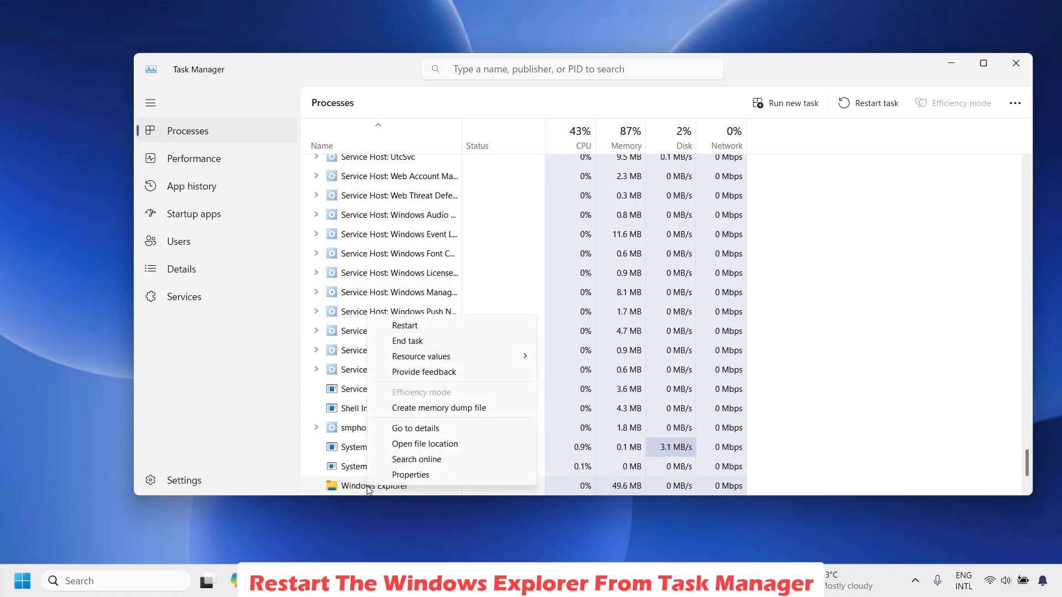
{"action": "left_click", "coordinate": [435, 327]}
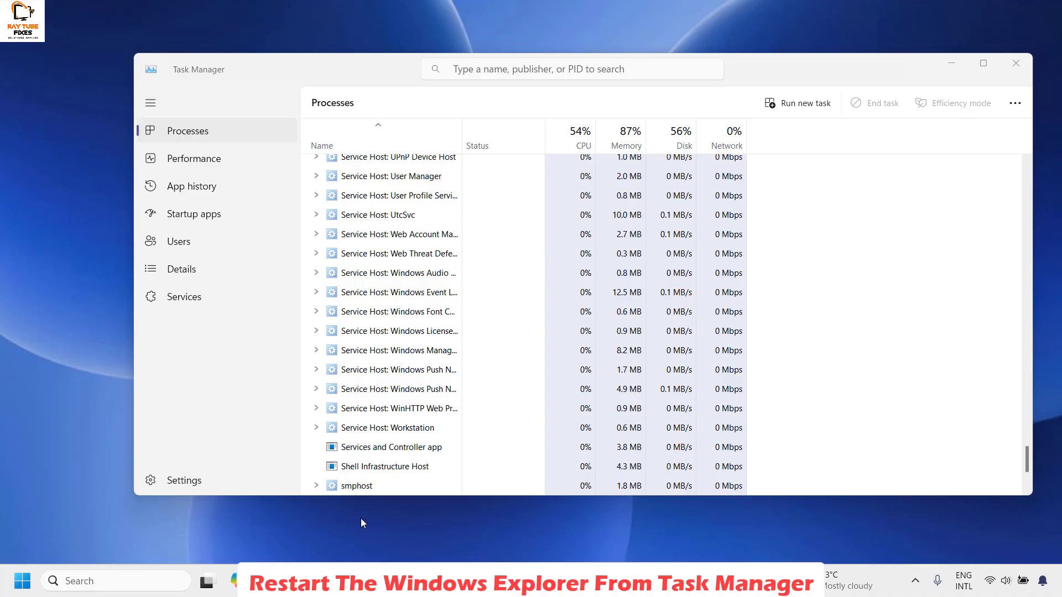
Step: End the Windows Explorer task so the wallpaper and taskbar go blank
{"action": "scroll", "coordinate": [342, 486], "scroll_direction": "down", "scroll_amount": 1}
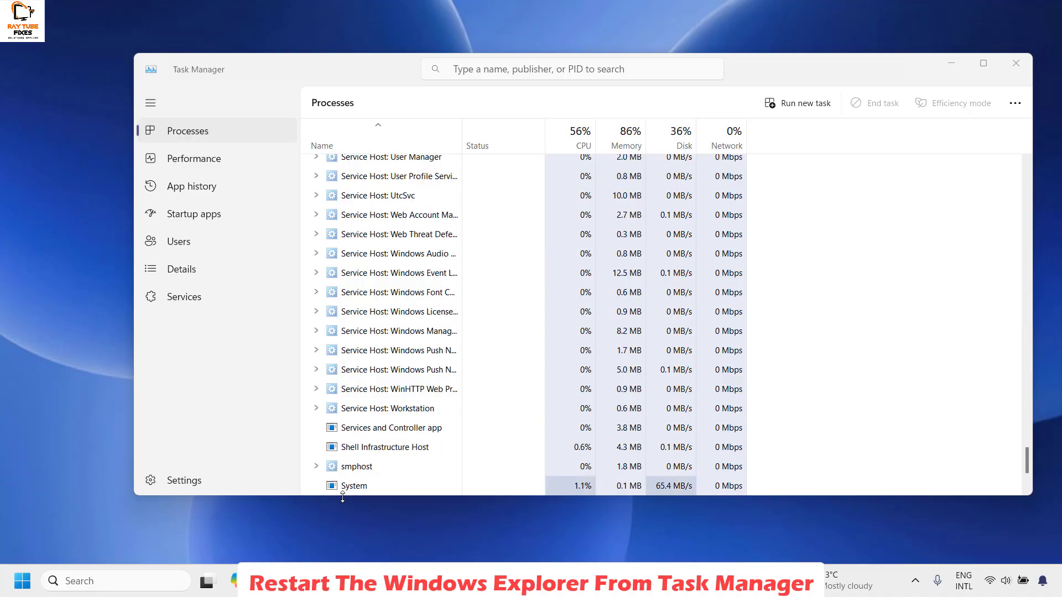
{"action": "scroll", "coordinate": [381, 330], "scroll_direction": "down", "scroll_amount": 1}
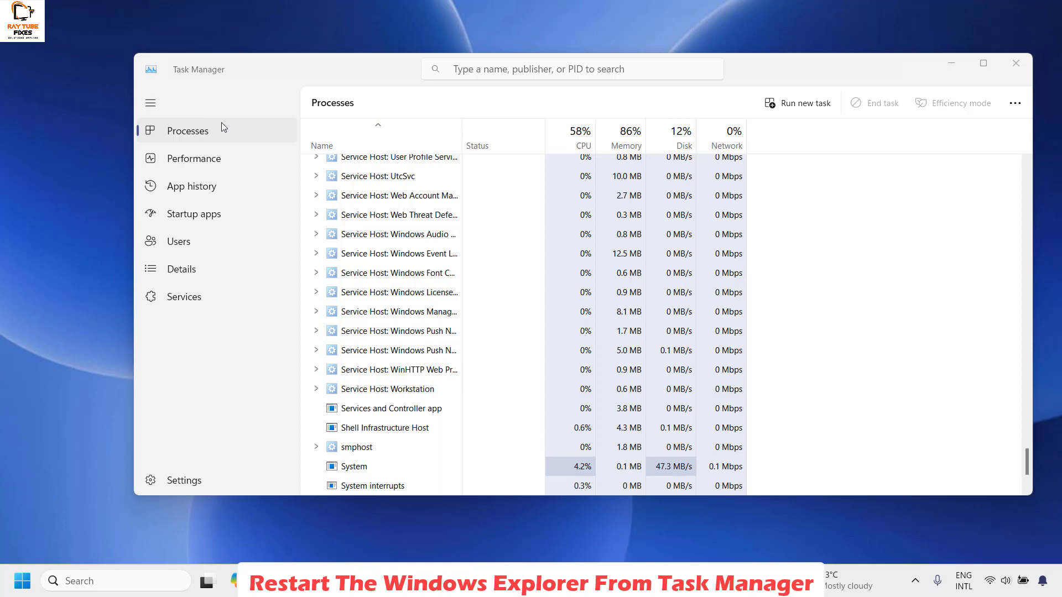
{"action": "left_click", "coordinate": [367, 311]}
{"action": "key", "text": "End"}
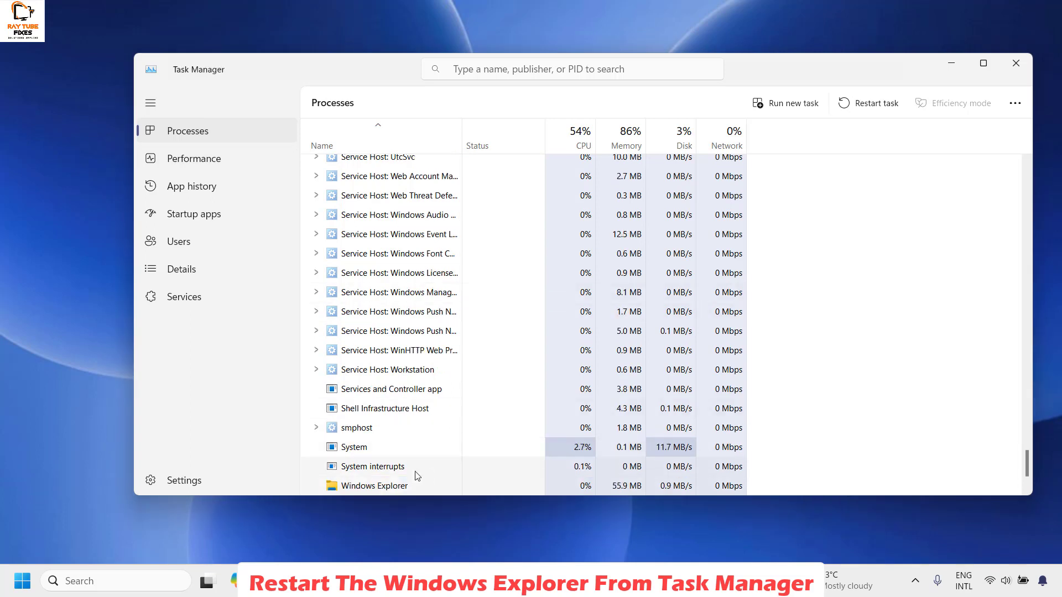
{"action": "right_click", "coordinate": [374, 489]}
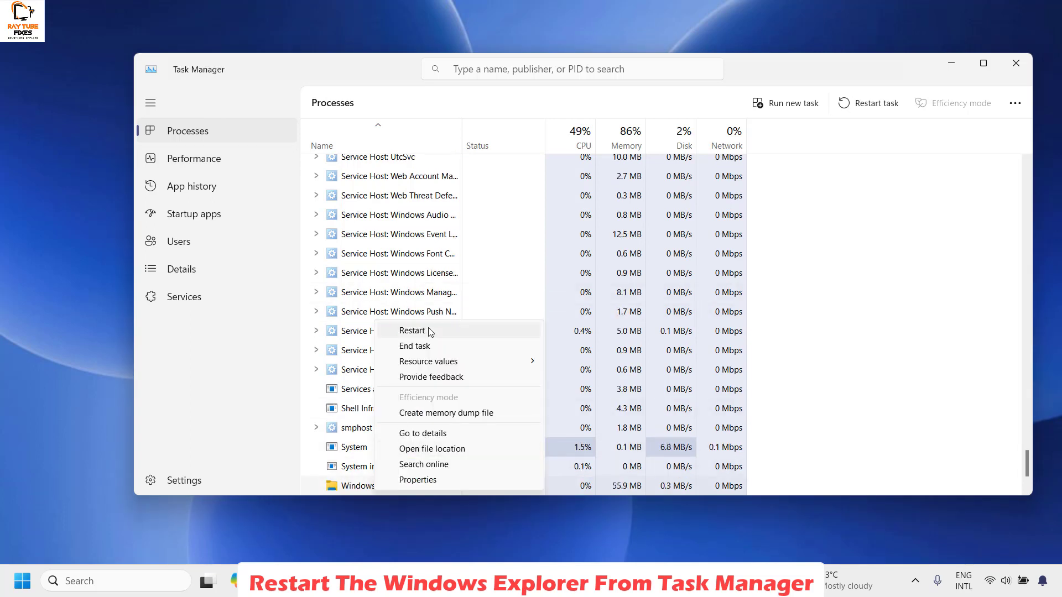
{"action": "left_click", "coordinate": [422, 350]}
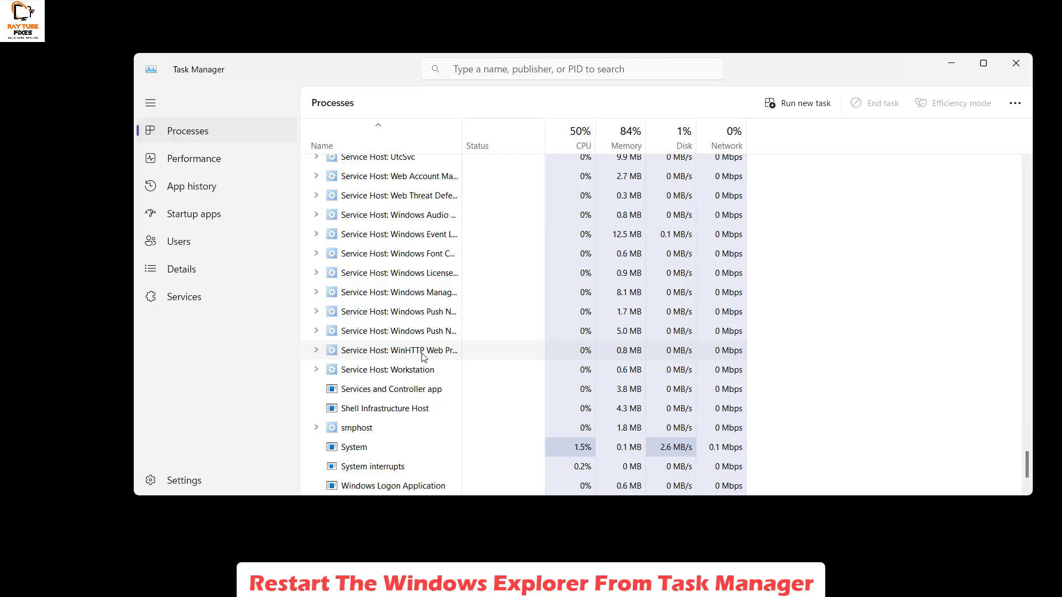
Step: Run explorer.exe as a new task to bring back the wallpaper and taskbar
{"action": "scroll", "coordinate": [421, 356], "scroll_direction": "down", "scroll_amount": 1}
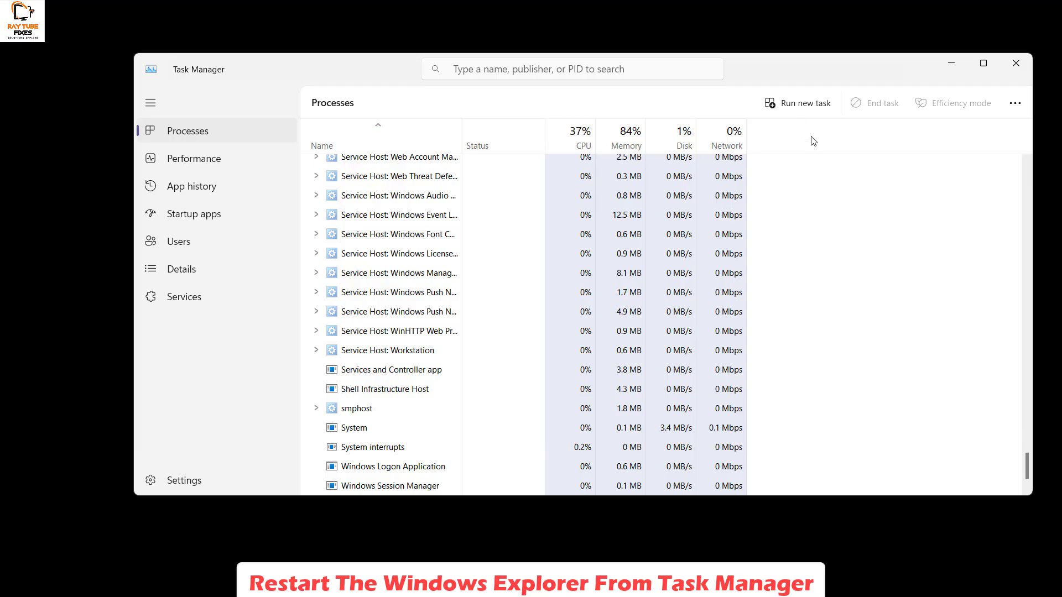
{"action": "left_click", "coordinate": [804, 111]}
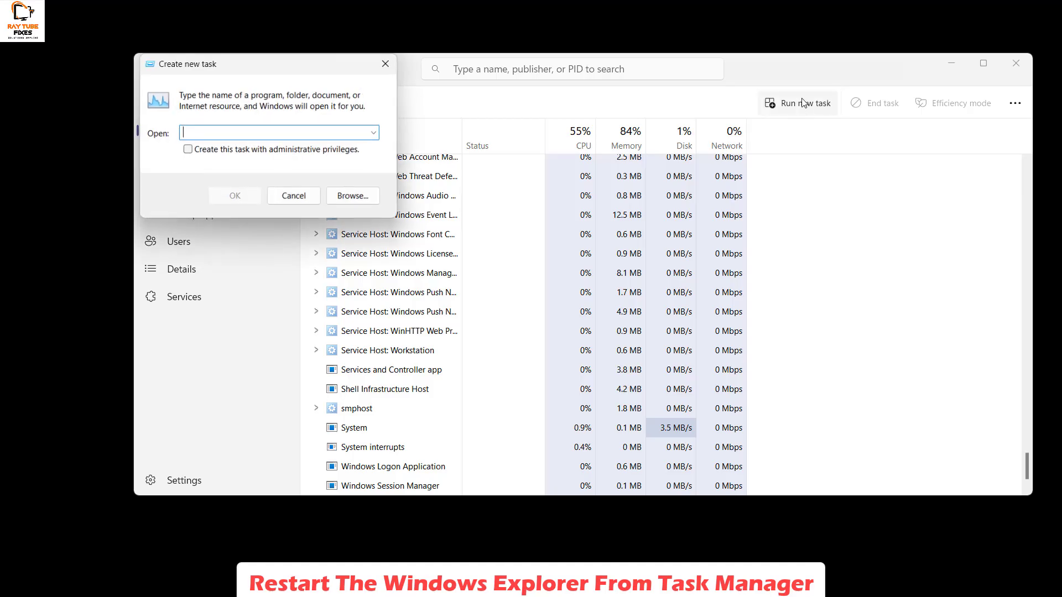
{"action": "type", "text": "explorer.ex"}
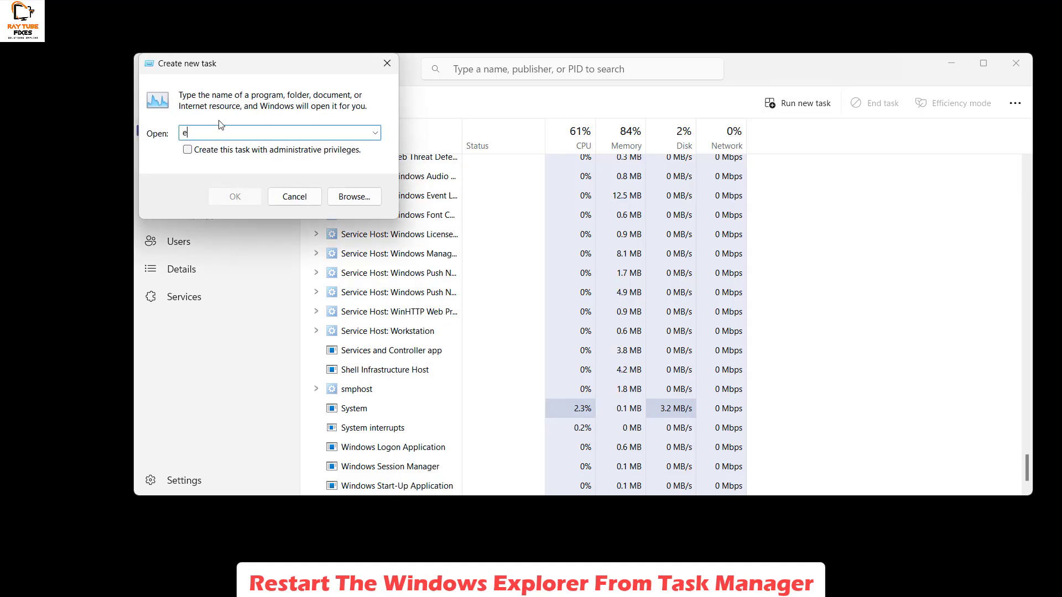
{"action": "type", "text": "e"}
{"action": "key", "text": "Return"}
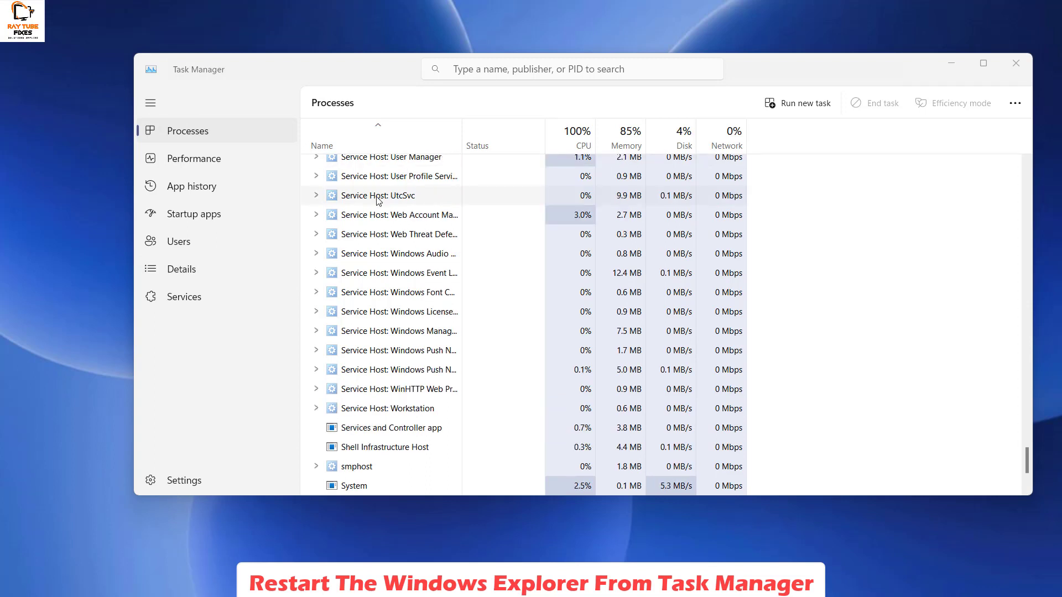
Step: Close the Task Manager window
{"action": "left_click", "coordinate": [1015, 62]}
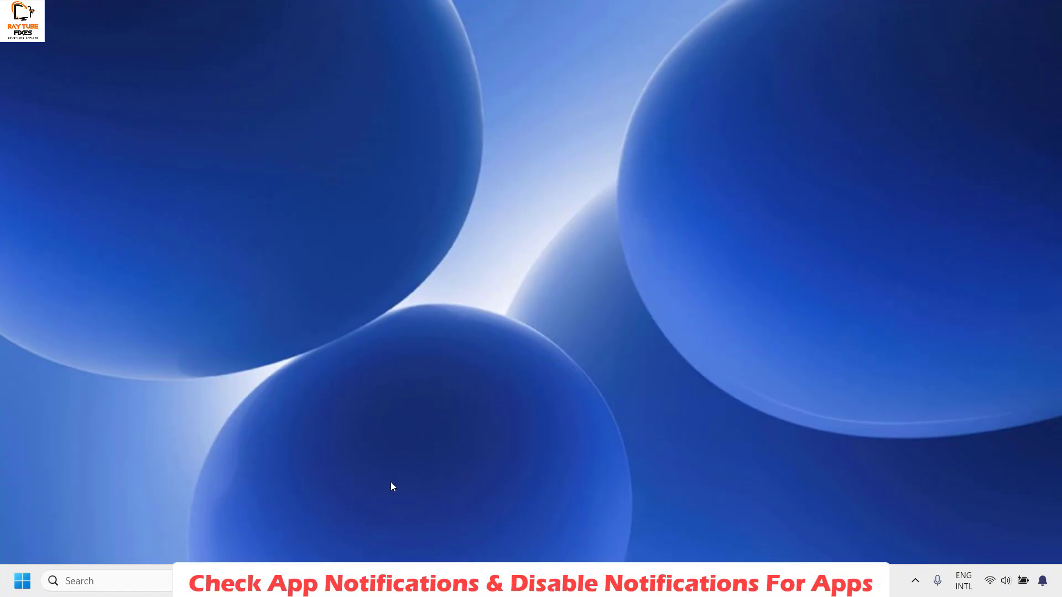
Step: Switch off 'Show badges' and 'Show flashing' in the Taskbar behaviors settings
{"action": "right_click", "coordinate": [29, 583]}
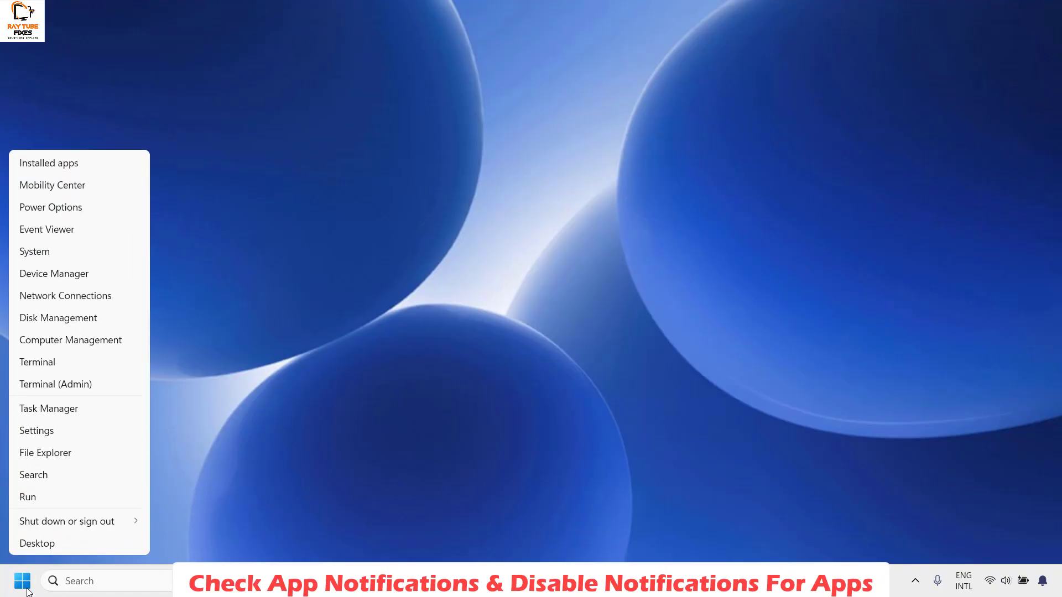
{"action": "left_click", "coordinate": [55, 434]}
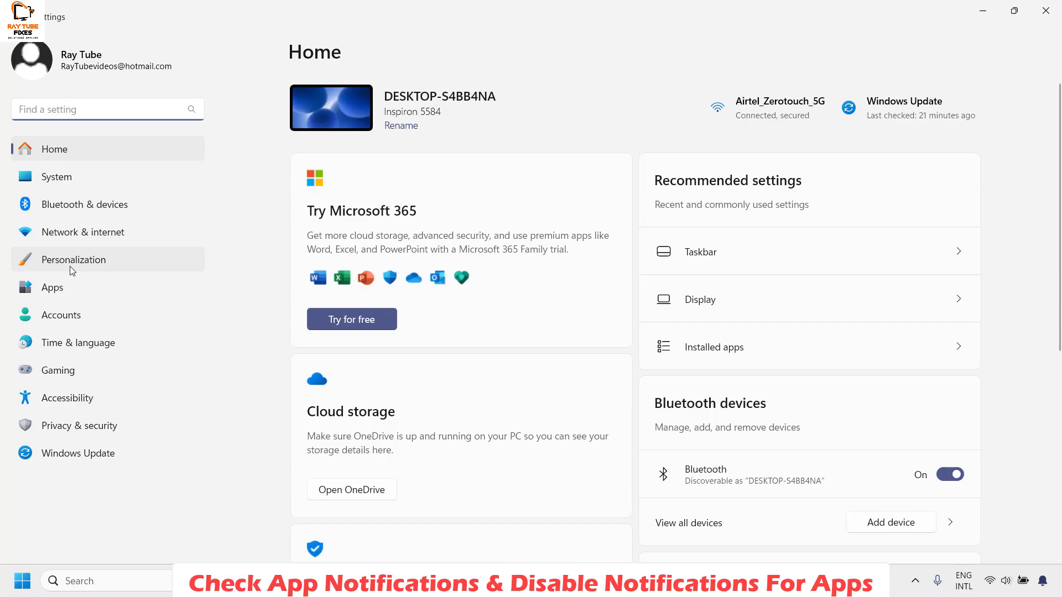
{"action": "left_click", "coordinate": [70, 266]}
{"action": "scroll", "coordinate": [598, 408], "scroll_direction": "down", "scroll_amount": 3}
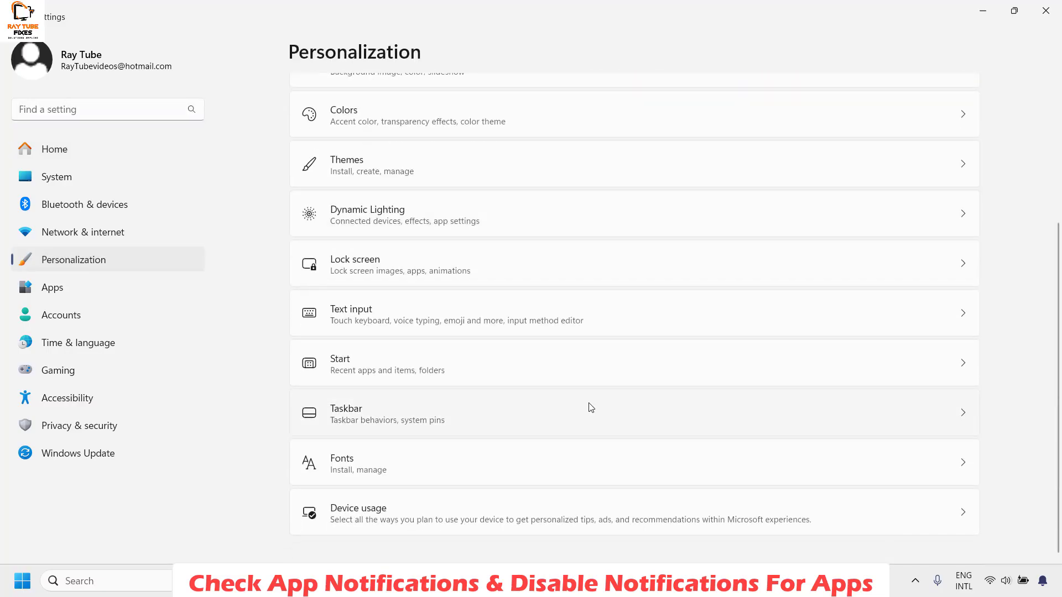
{"action": "left_click", "coordinate": [424, 416]}
{"action": "scroll", "coordinate": [431, 416], "scroll_direction": "down", "scroll_amount": 3}
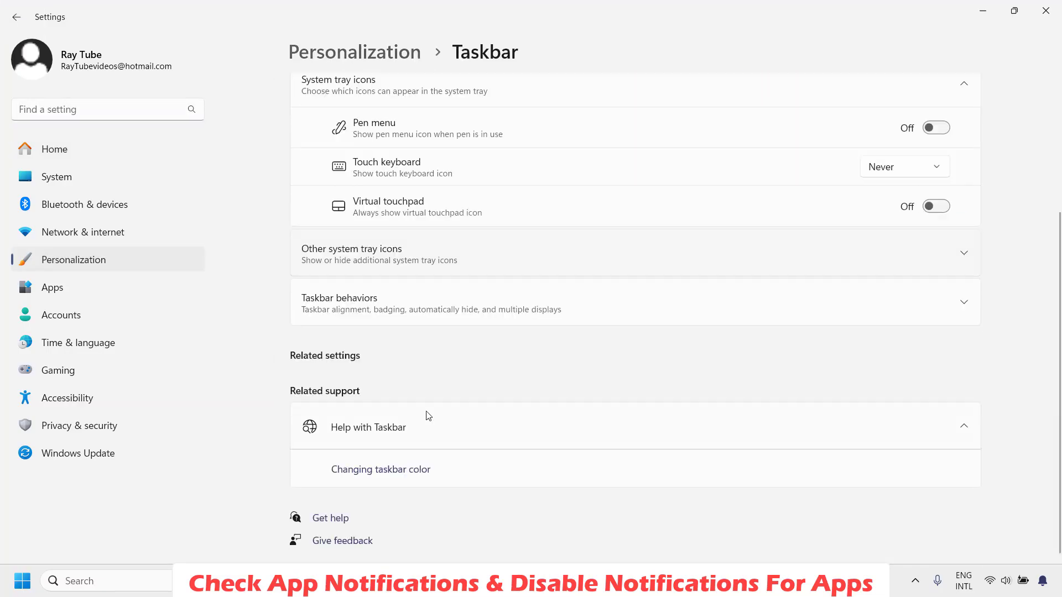
{"action": "left_click", "coordinate": [419, 304]}
{"action": "scroll", "coordinate": [420, 301], "scroll_direction": "down", "scroll_amount": 2}
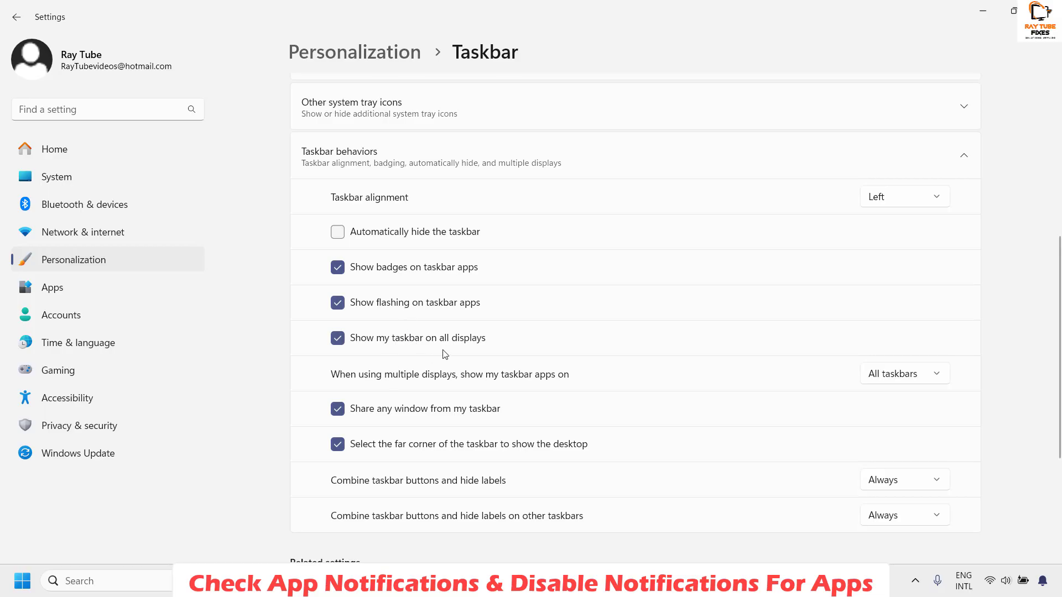
{"action": "left_click", "coordinate": [338, 268]}
{"action": "left_click", "coordinate": [337, 303]}
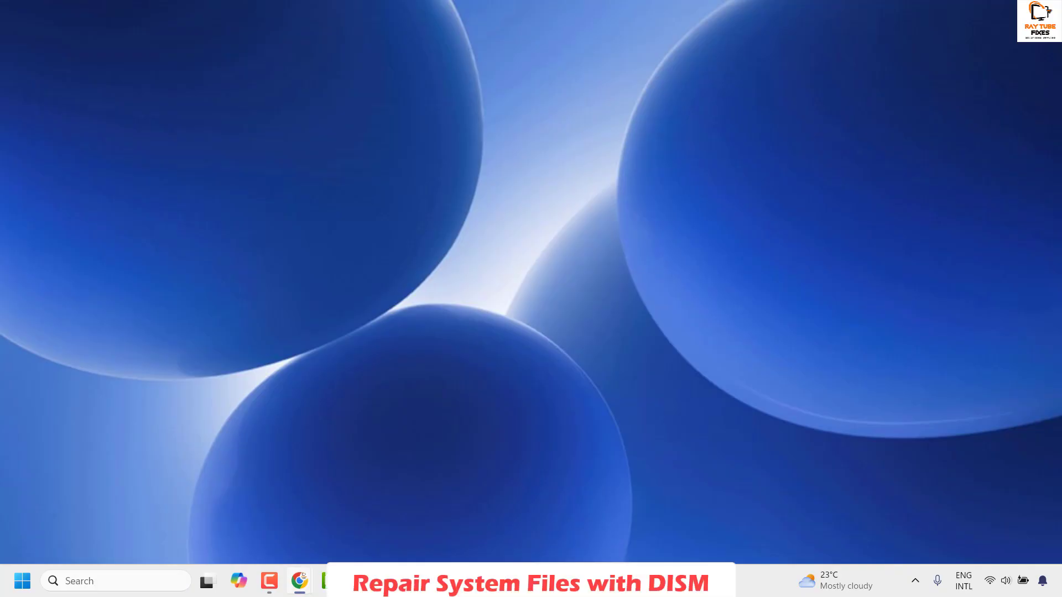
Step: Search for 'command pr' and run Command Prompt as administrator
{"action": "left_click", "coordinate": [99, 584]}
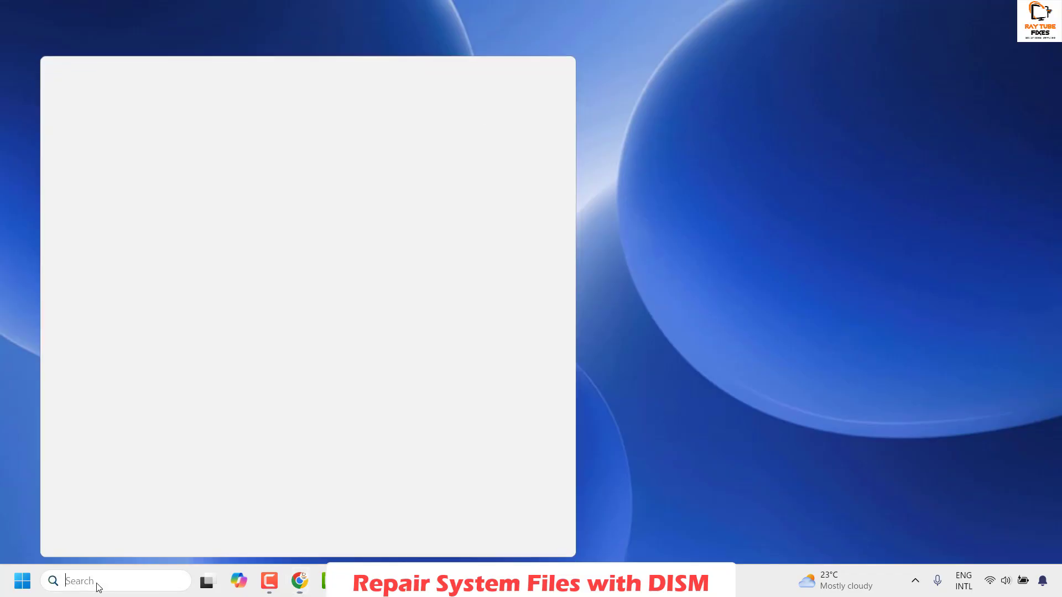
{"action": "type", "text": "comm"}
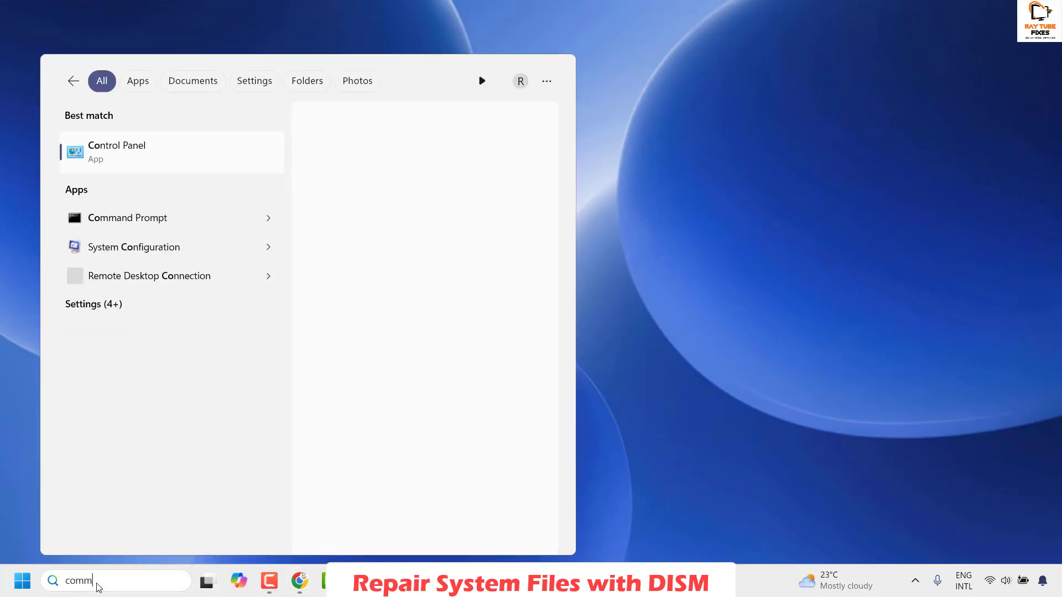
{"action": "type", "text": "and pr"}
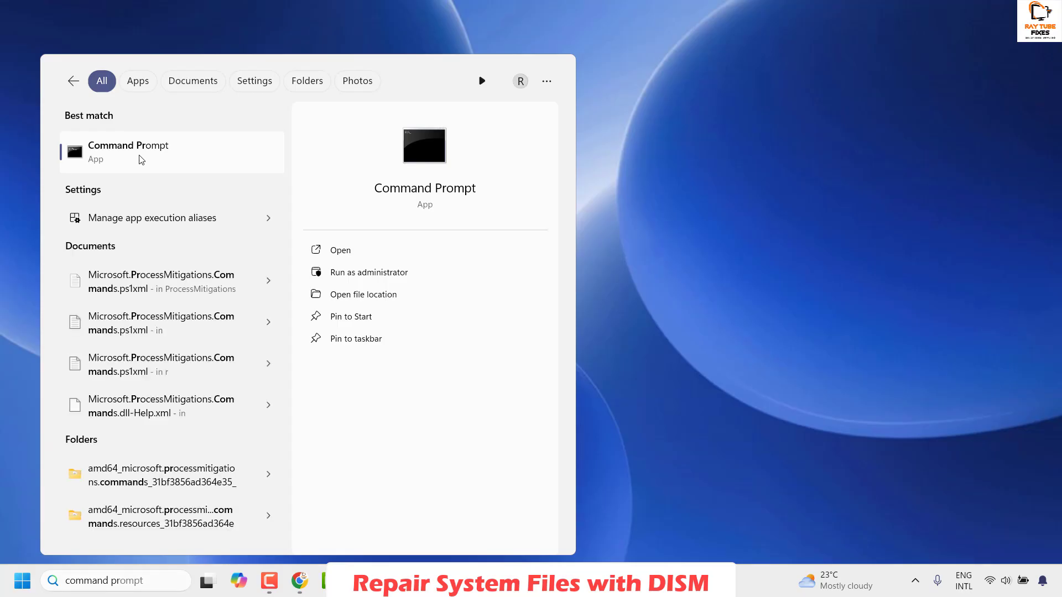
{"action": "right_click", "coordinate": [141, 160]}
{"action": "left_click", "coordinate": [204, 172]}
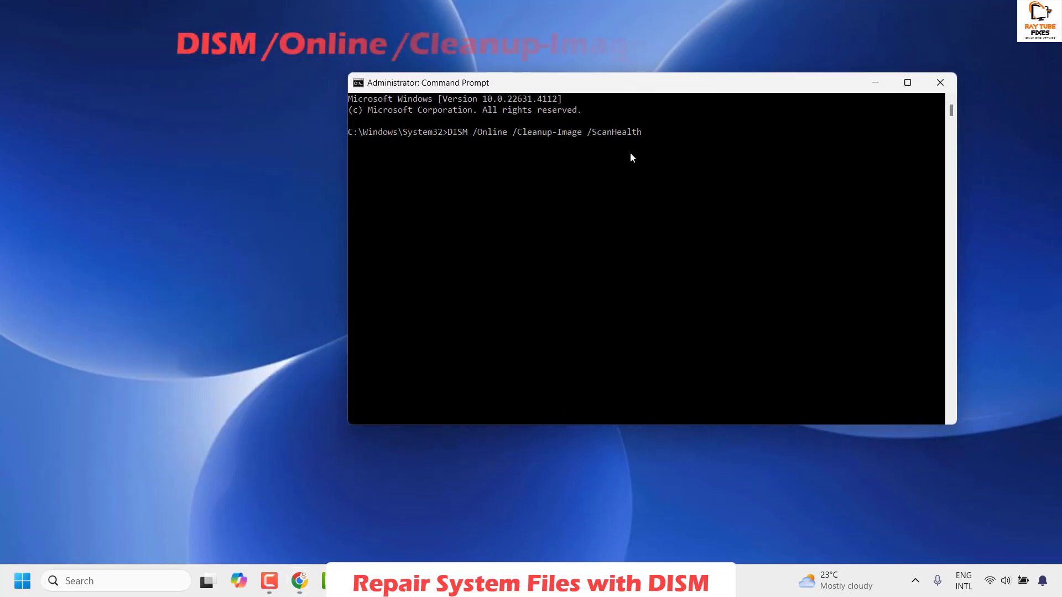
Step: Paste and run DISM /Online /Cleanup-Image /ScanHealth in the admin console
{"action": "right_click", "coordinate": [552, 88]}
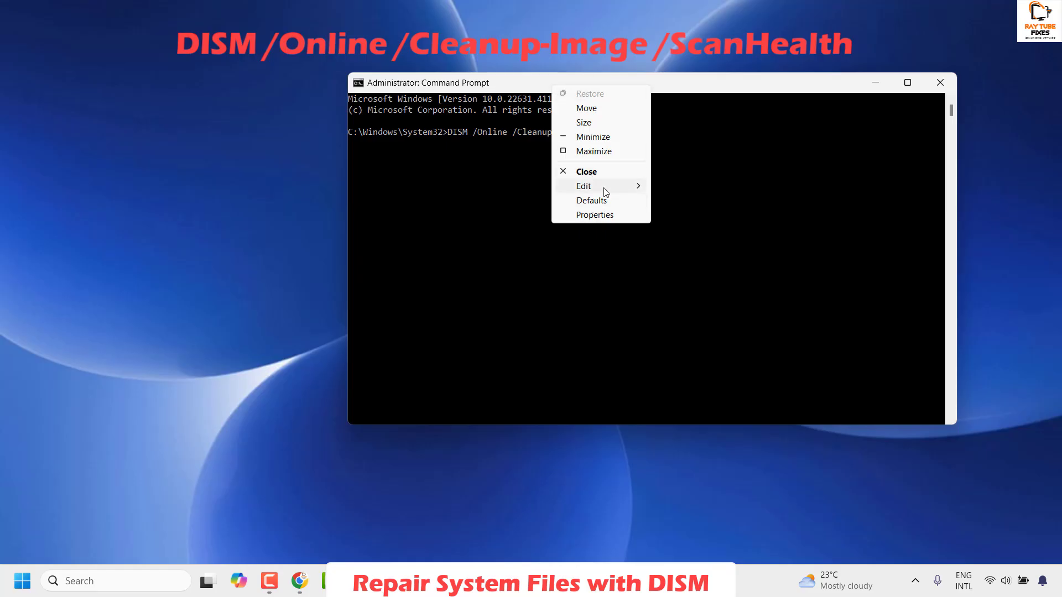
{"action": "mouse_move", "coordinate": [591, 188]}
{"action": "left_click", "coordinate": [699, 82]}
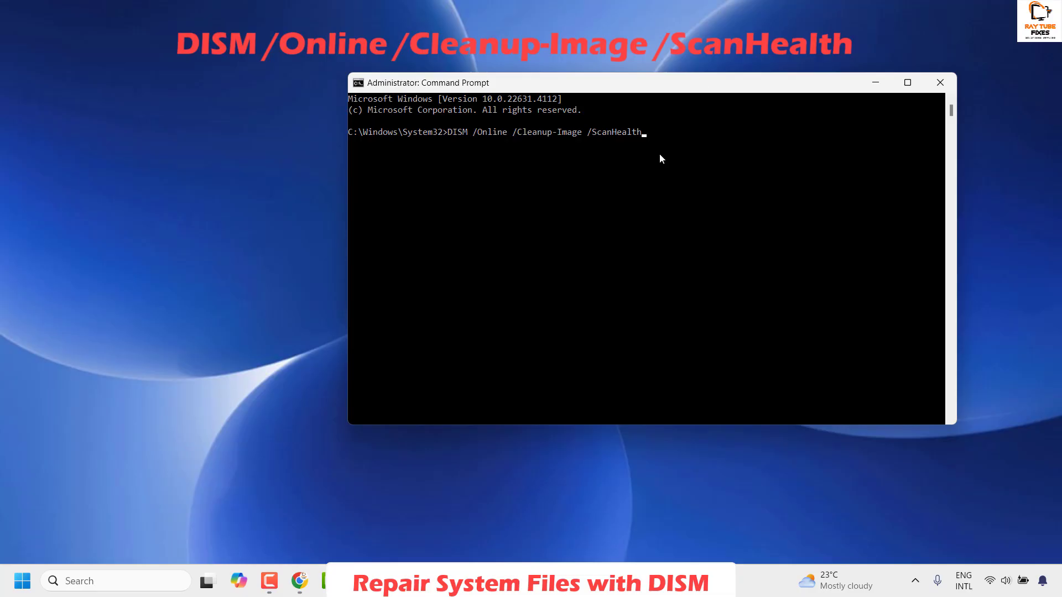
{"action": "key", "text": "Return"}
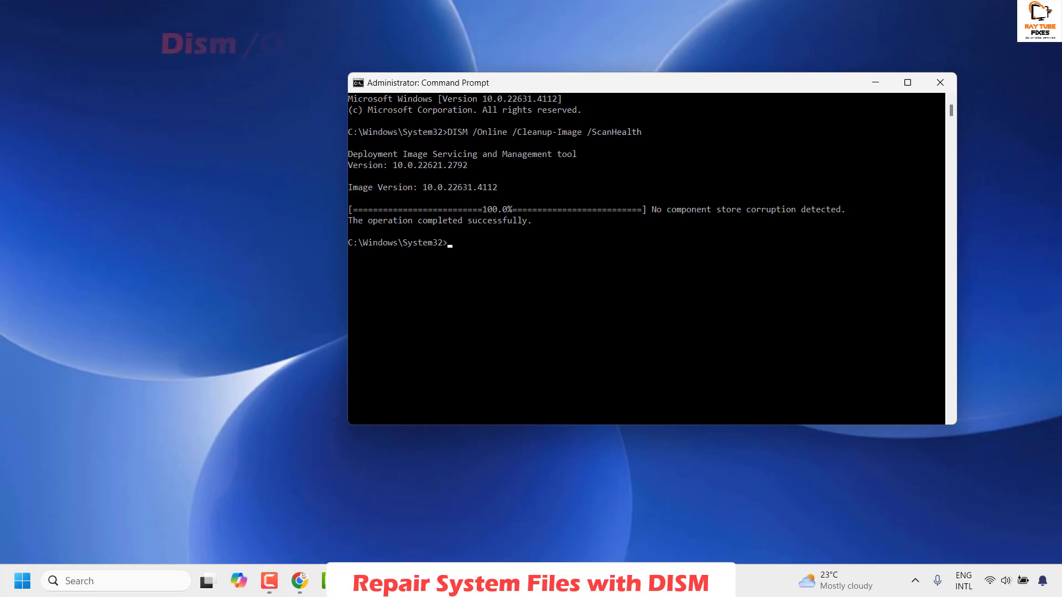
Step: Paste and run Dism /Online /Cleanup-Image /RestoreHealth in the console
{"action": "left_click", "coordinate": [472, 244]}
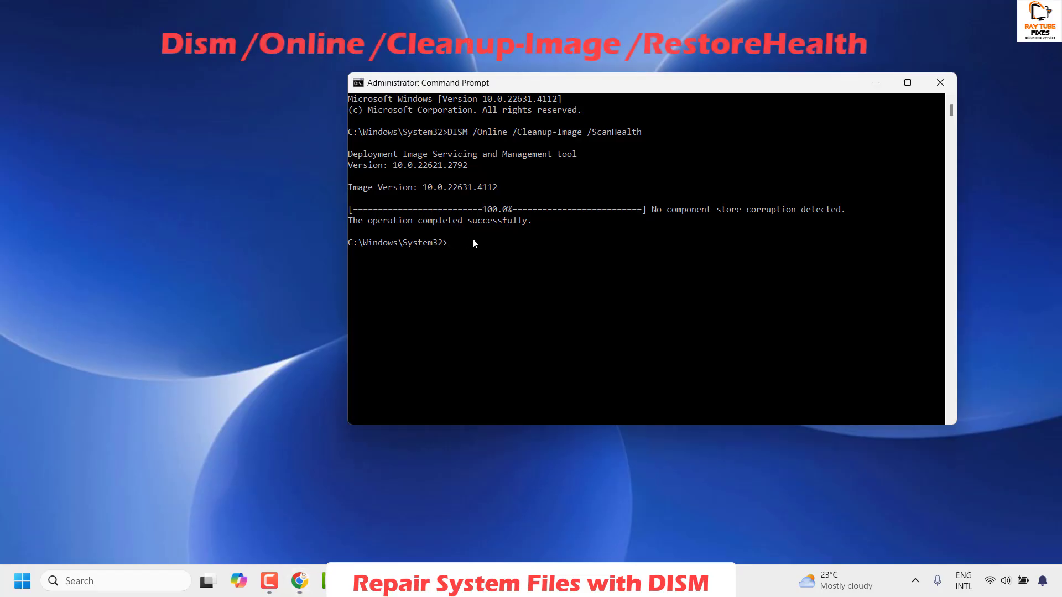
{"action": "right_click", "coordinate": [458, 83]}
{"action": "mouse_move", "coordinate": [509, 193]}
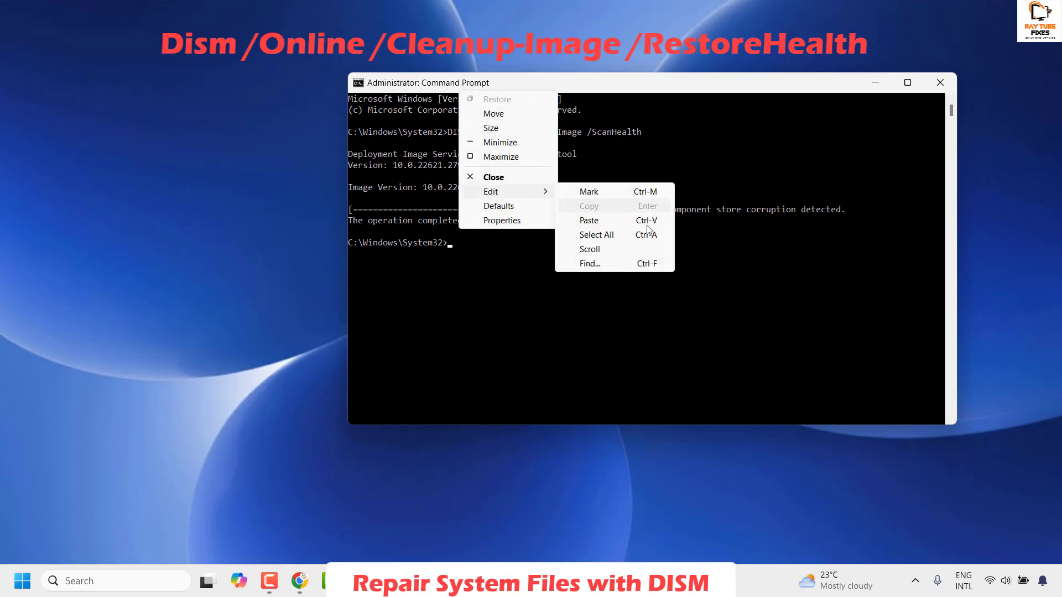
{"action": "left_click", "coordinate": [590, 221]}
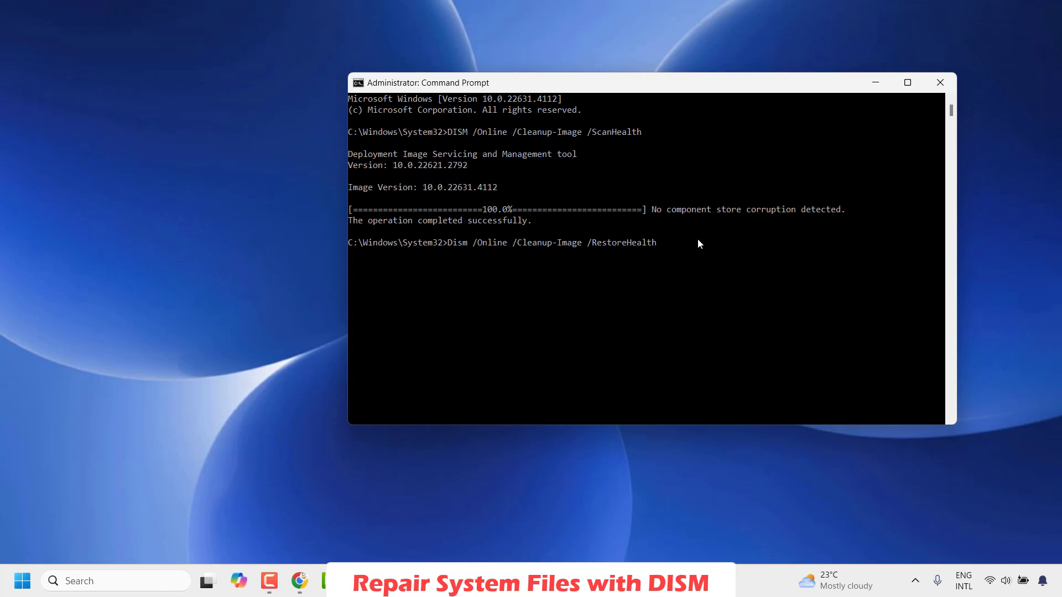
{"action": "key", "text": "Return"}
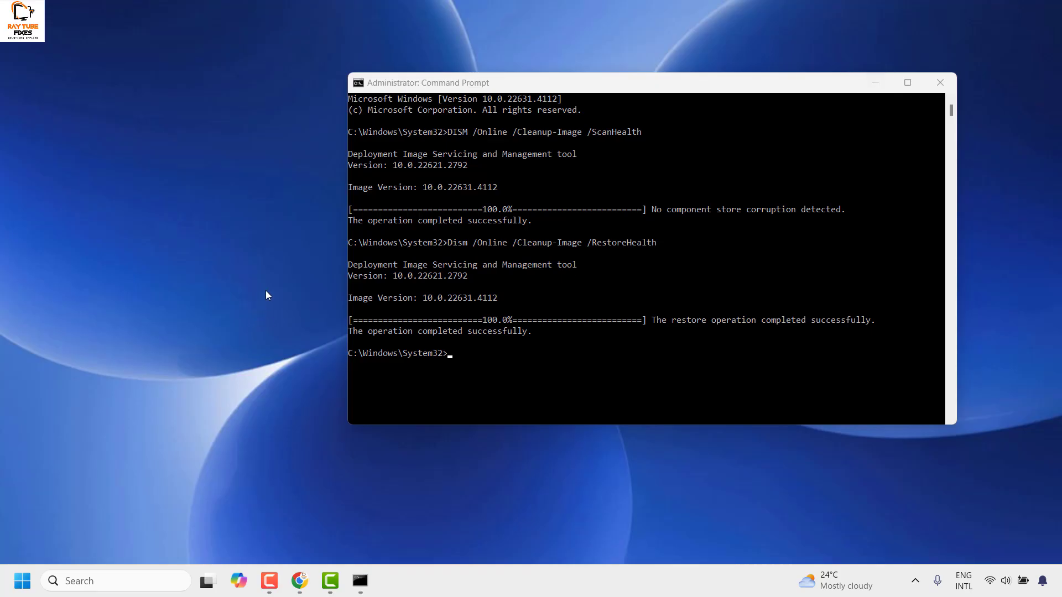
Step: Close the DISM console and launch a fresh Command Prompt as administrator
{"action": "left_click", "coordinate": [939, 83]}
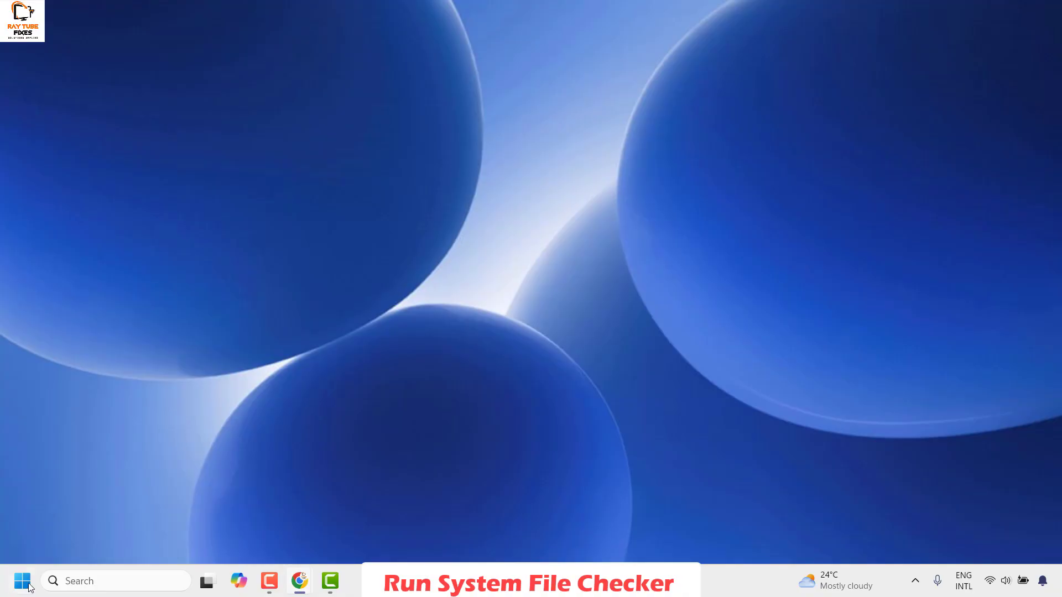
{"action": "left_click", "coordinate": [122, 592]}
{"action": "type", "text": "command"}
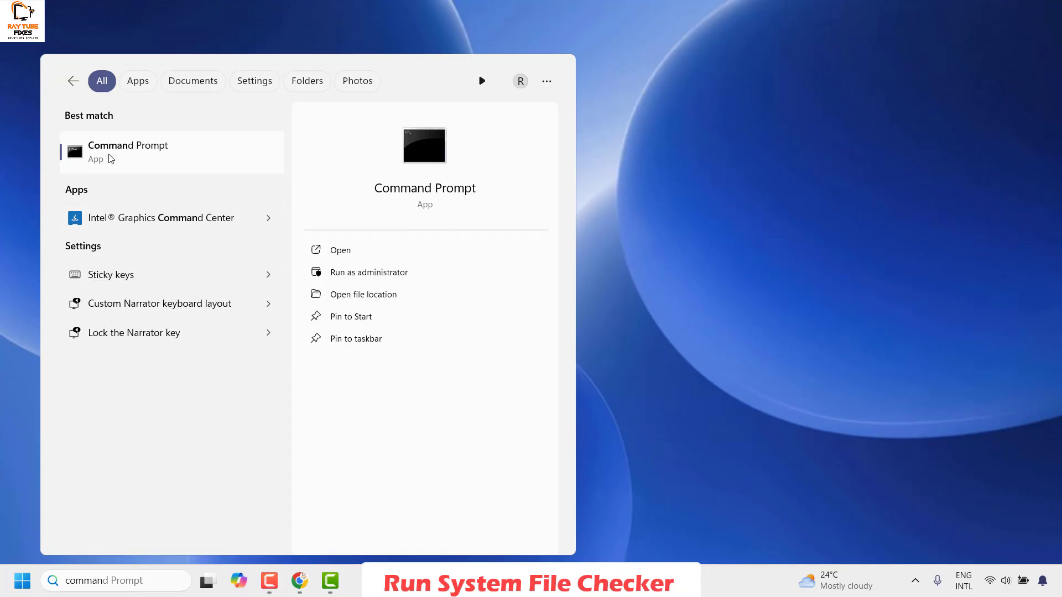
{"action": "right_click", "coordinate": [109, 157]}
{"action": "left_click", "coordinate": [191, 172]}
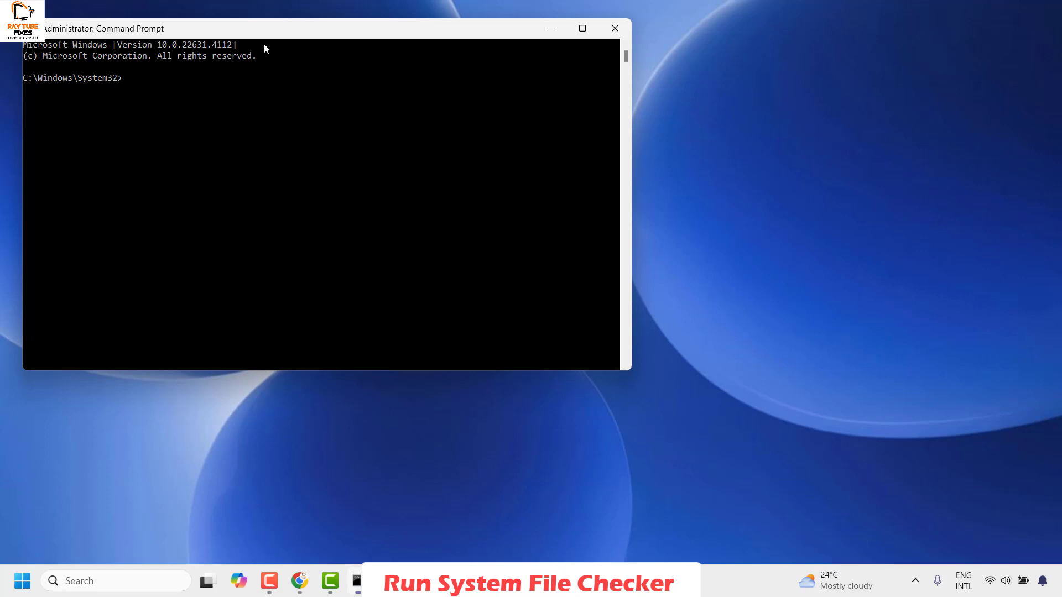
Step: Run sfc /scannow in the new administrator console
{"action": "left_click_drag", "start_coordinate": [276, 29], "coordinate": [564, 106]}
{"action": "left_click", "coordinate": [418, 155]}
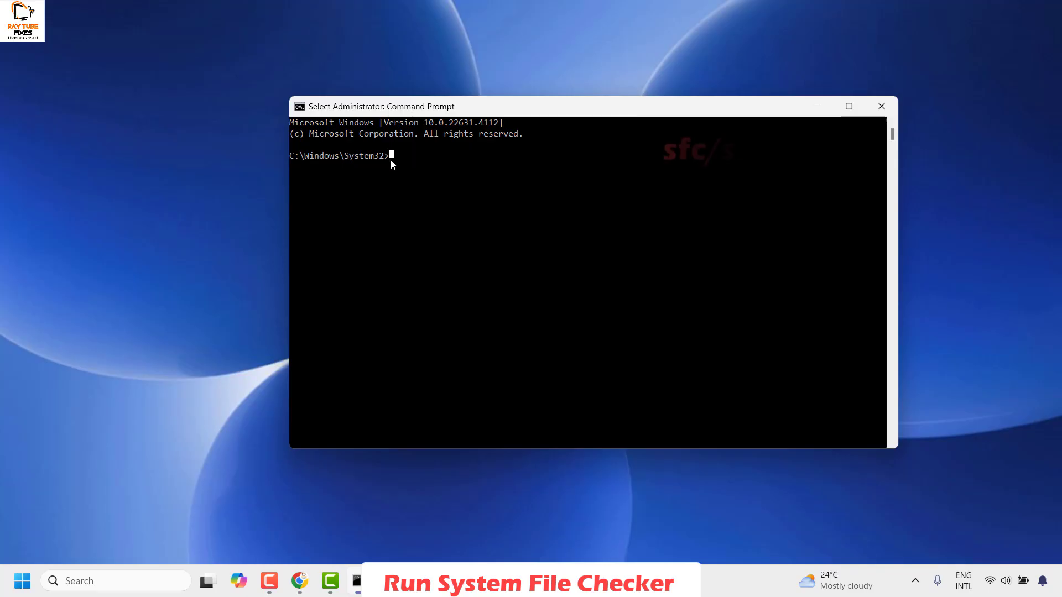
{"action": "type", "text": "sfc"}
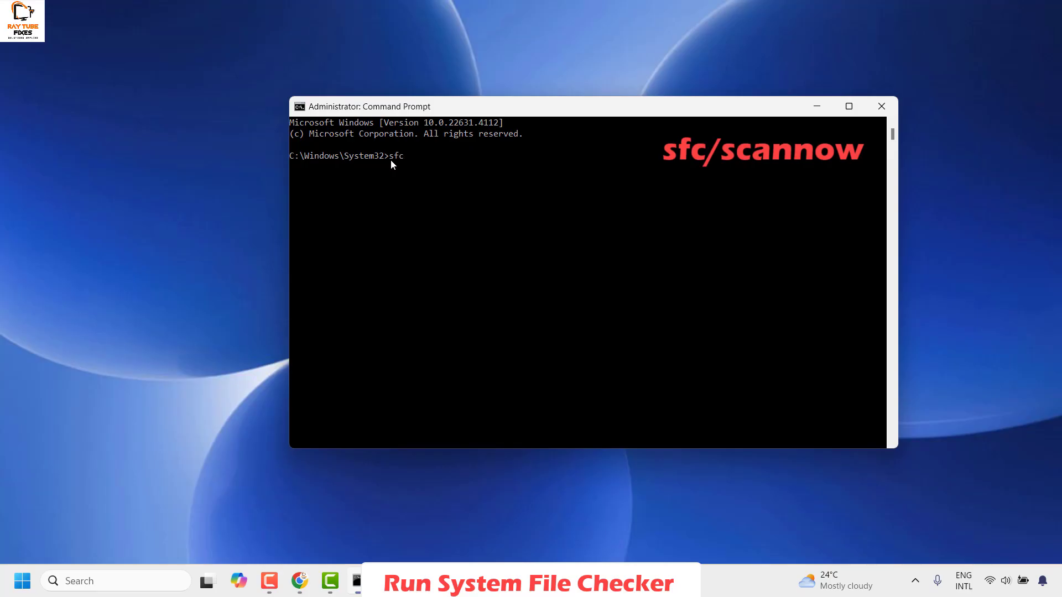
{"action": "type", "text": " /scannow"}
{"action": "key", "text": "Return"}
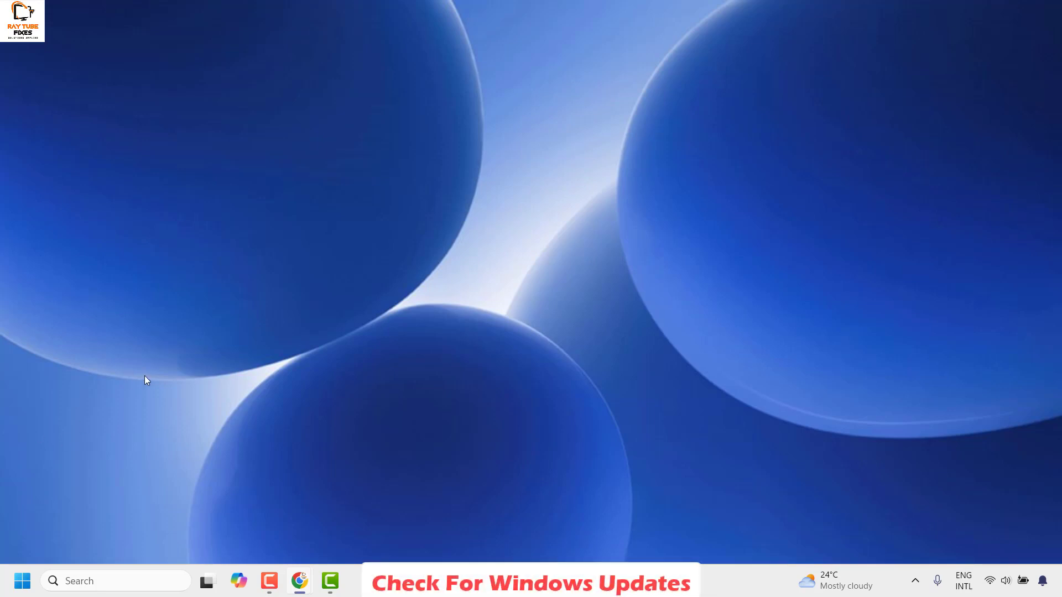
Step: Check for updates on the Windows Update page, then close Settings
{"action": "right_click", "coordinate": [23, 581]}
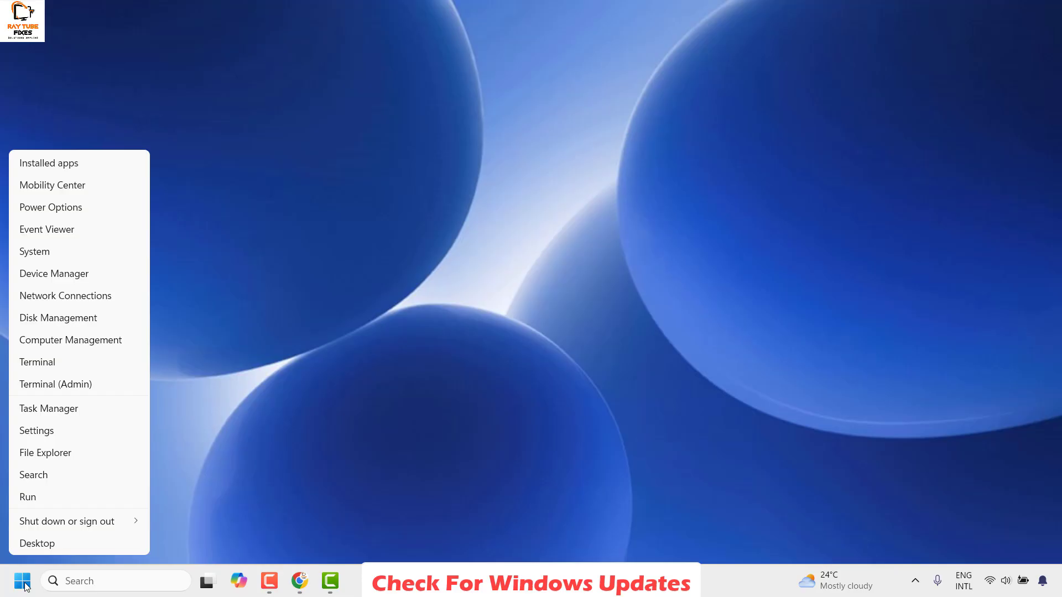
{"action": "left_click", "coordinate": [49, 430]}
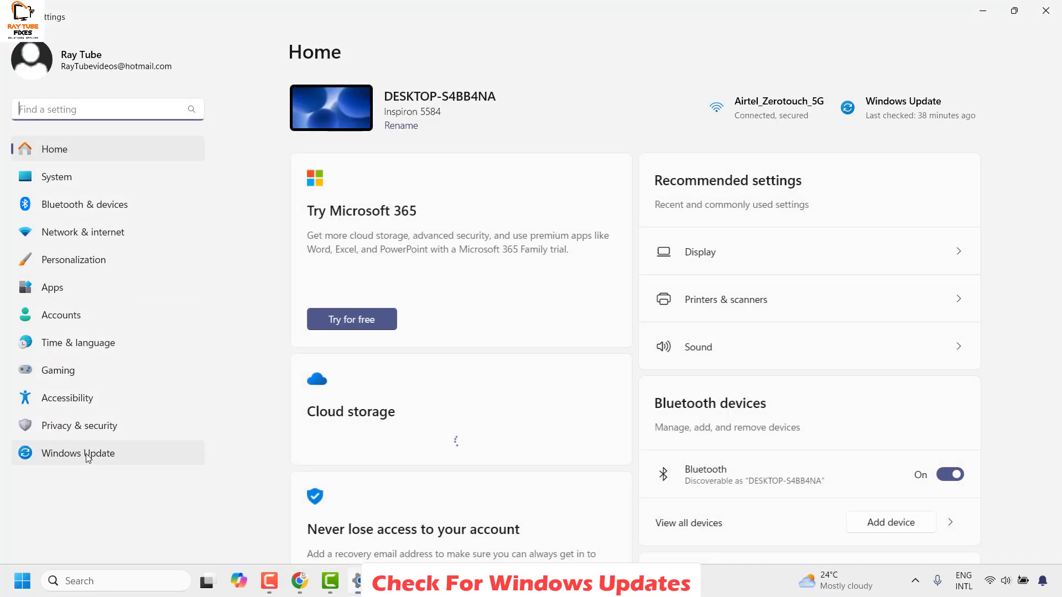
{"action": "left_click", "coordinate": [87, 454]}
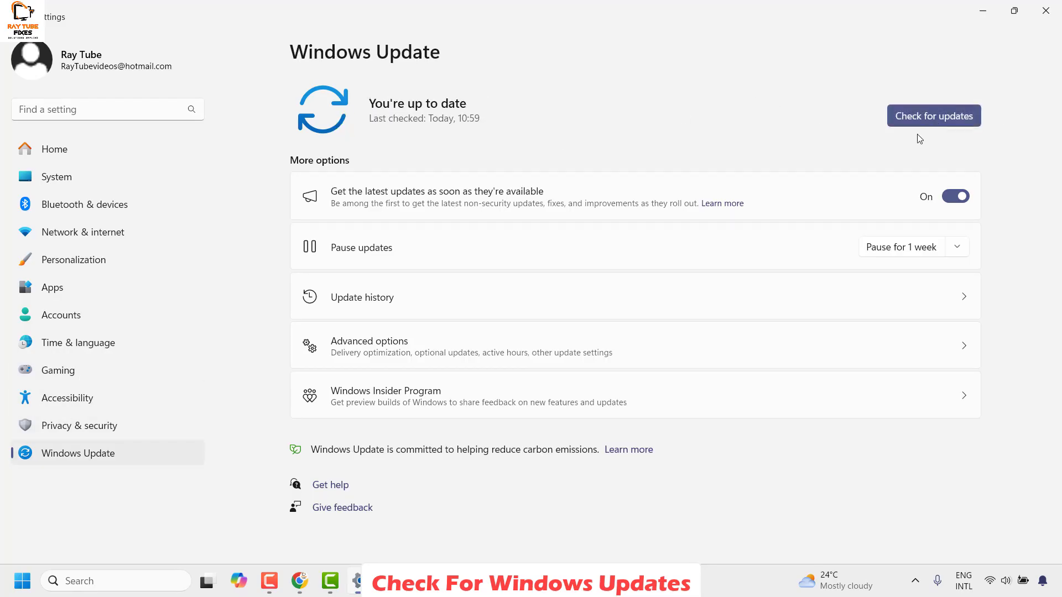
{"action": "left_click", "coordinate": [918, 123]}
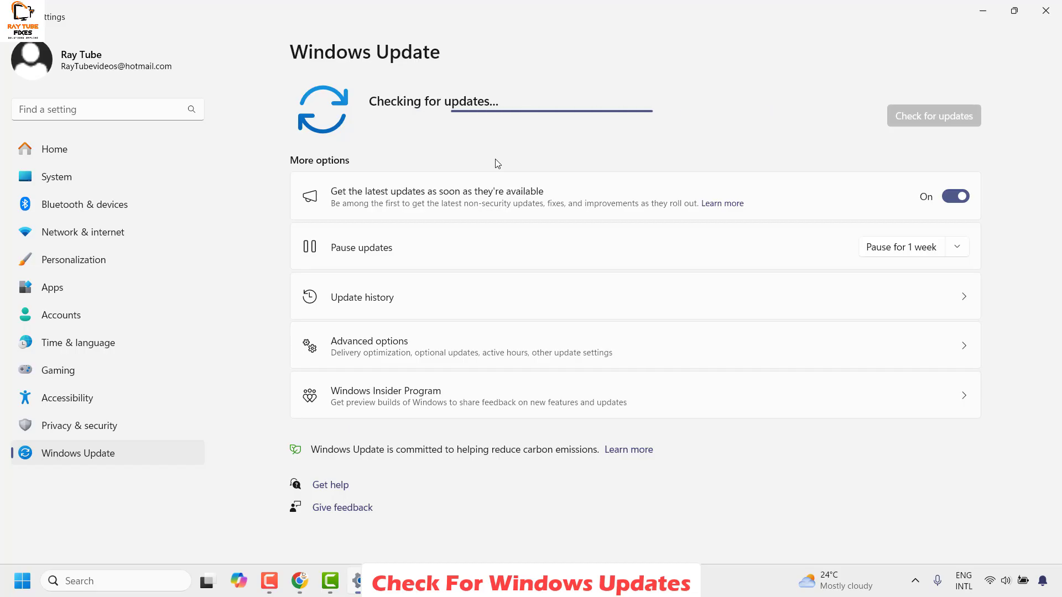
{"action": "left_click", "coordinate": [1045, 10]}
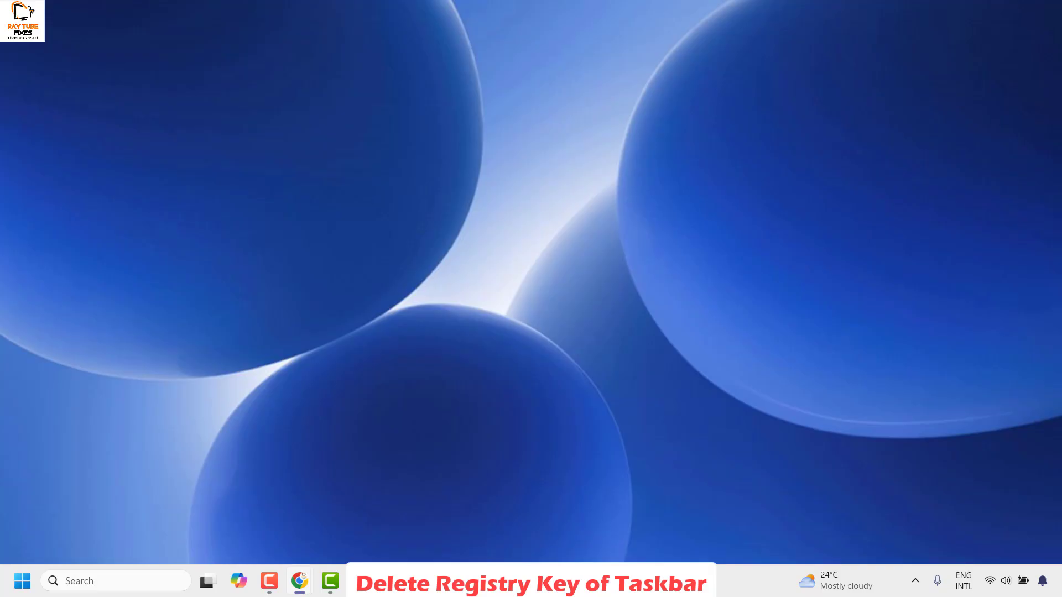
Step: Search 'com' and launch Command Prompt with Run as administrator, bringing its console forward
{"action": "left_click", "coordinate": [85, 581]}
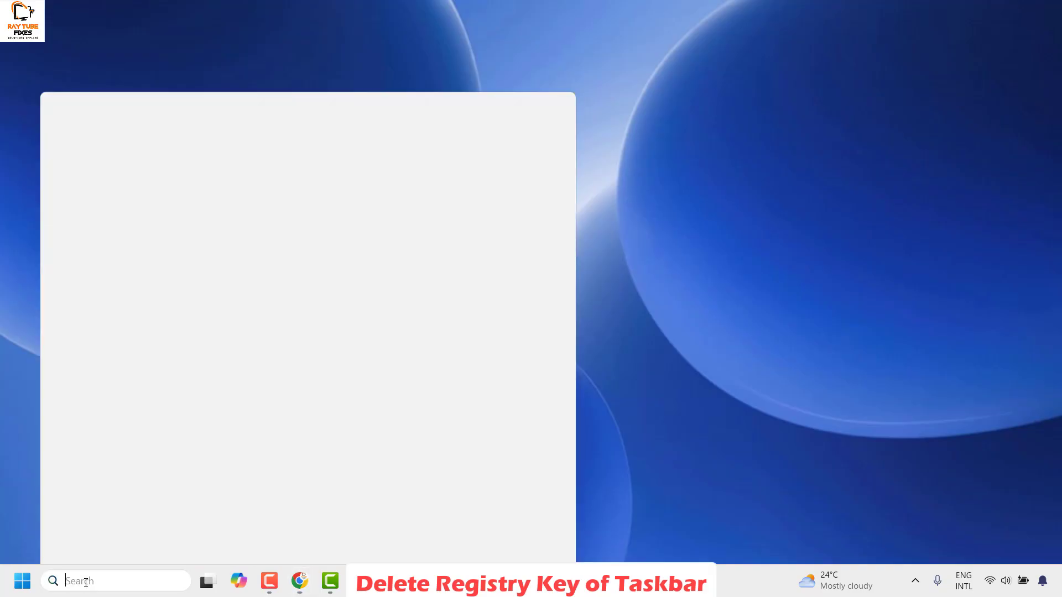
{"action": "type", "text": "command"}
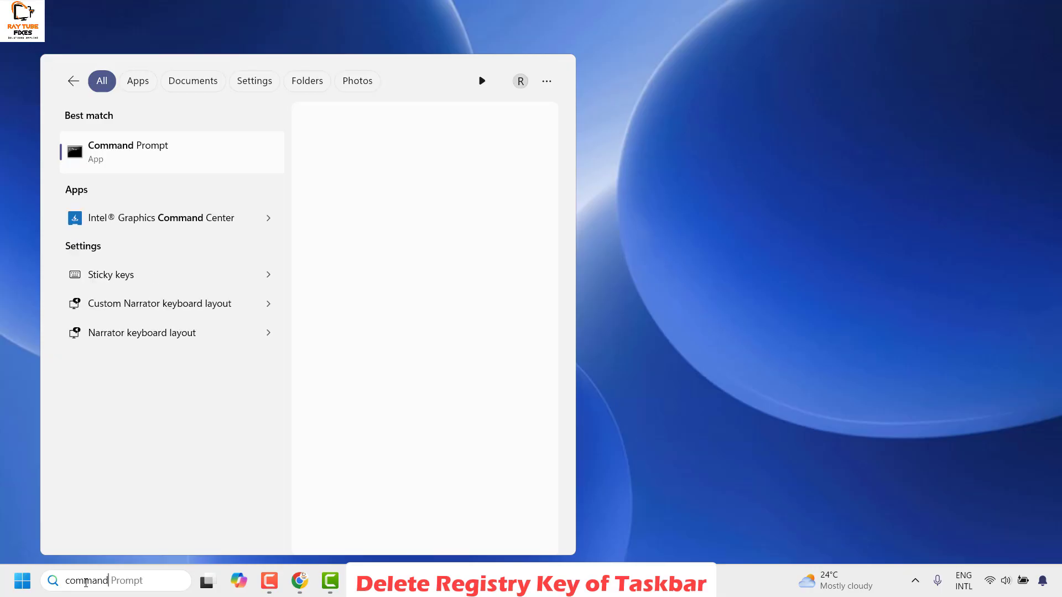
{"action": "right_click", "coordinate": [151, 150]}
{"action": "key", "text": "Up"}
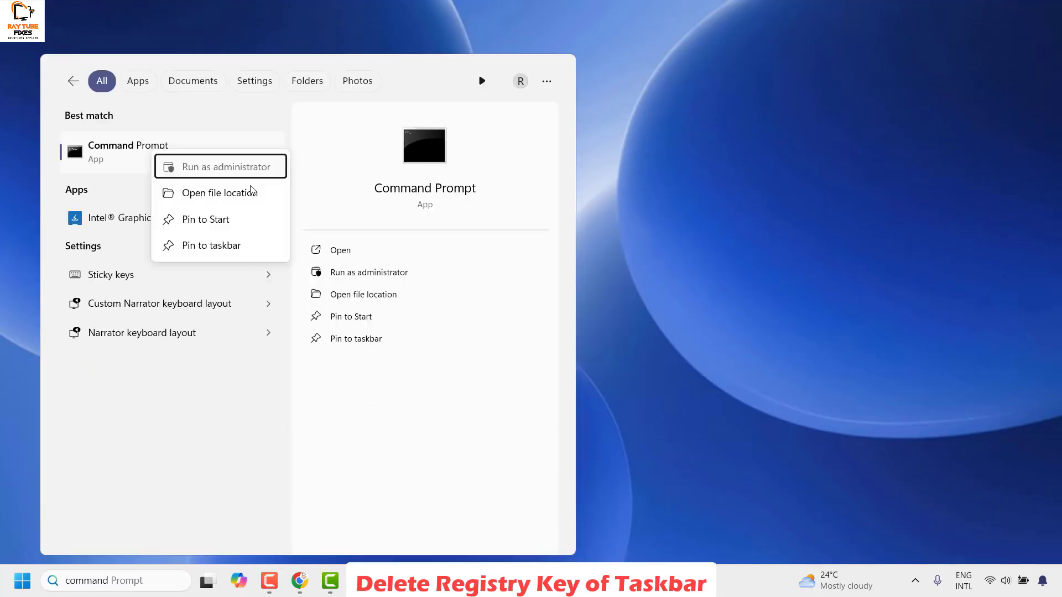
{"action": "key", "text": "Return"}
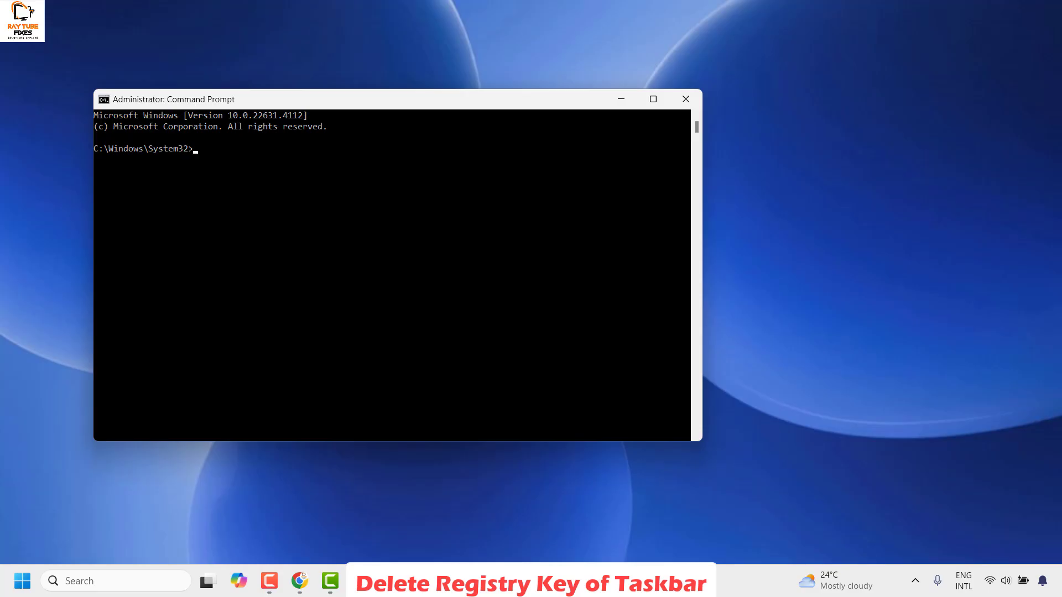
{"action": "left_click", "coordinate": [299, 581]}
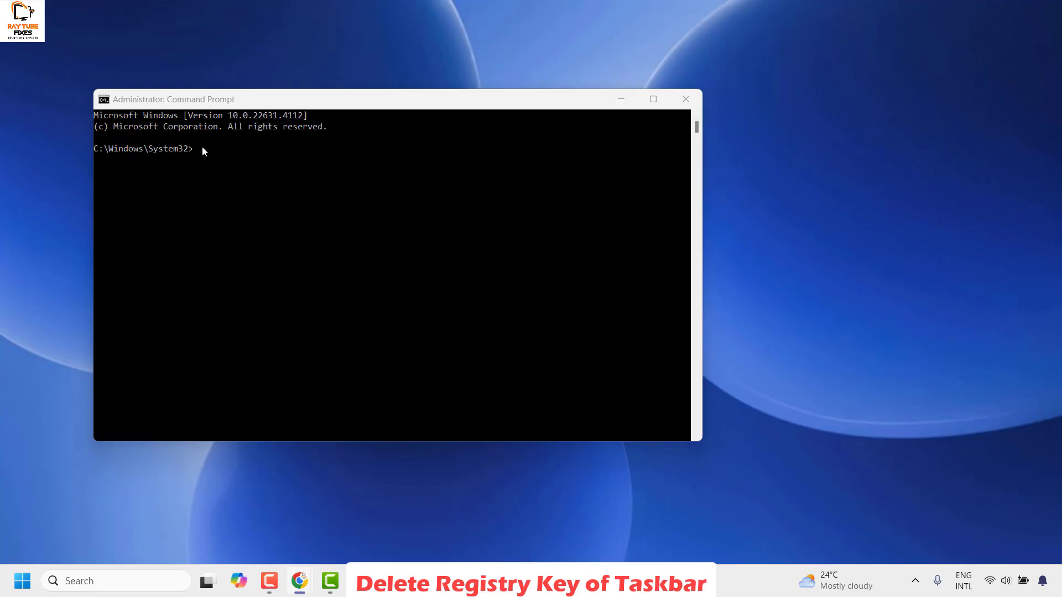
Step: Paste and run 'reg delete …IrisService /f && shutdown -r -t 0' in the admin console
{"action": "right_click", "coordinate": [201, 99]}
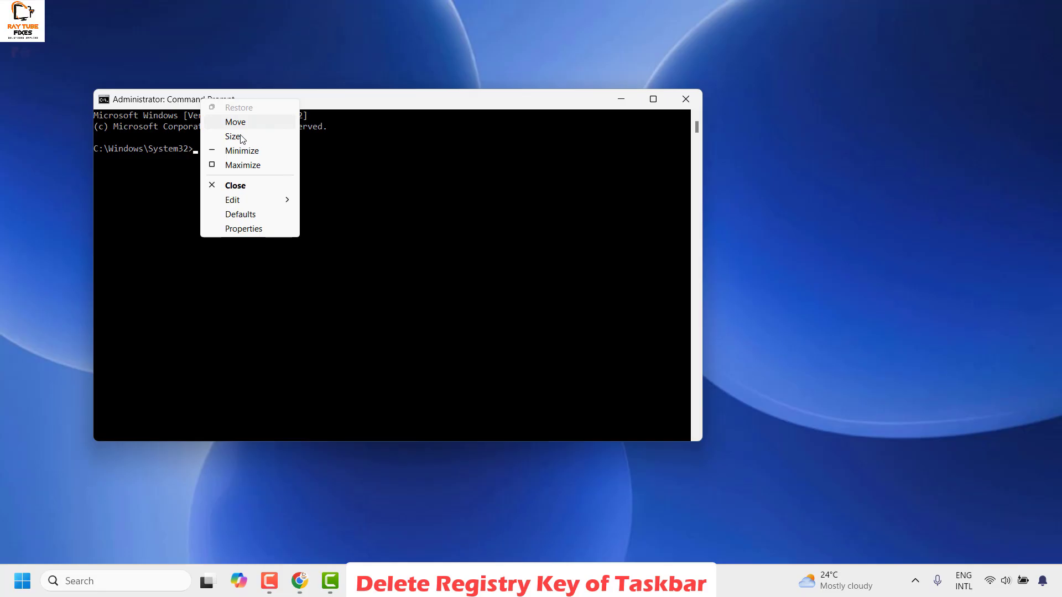
{"action": "left_click", "coordinate": [252, 202]}
{"action": "left_click", "coordinate": [344, 229]}
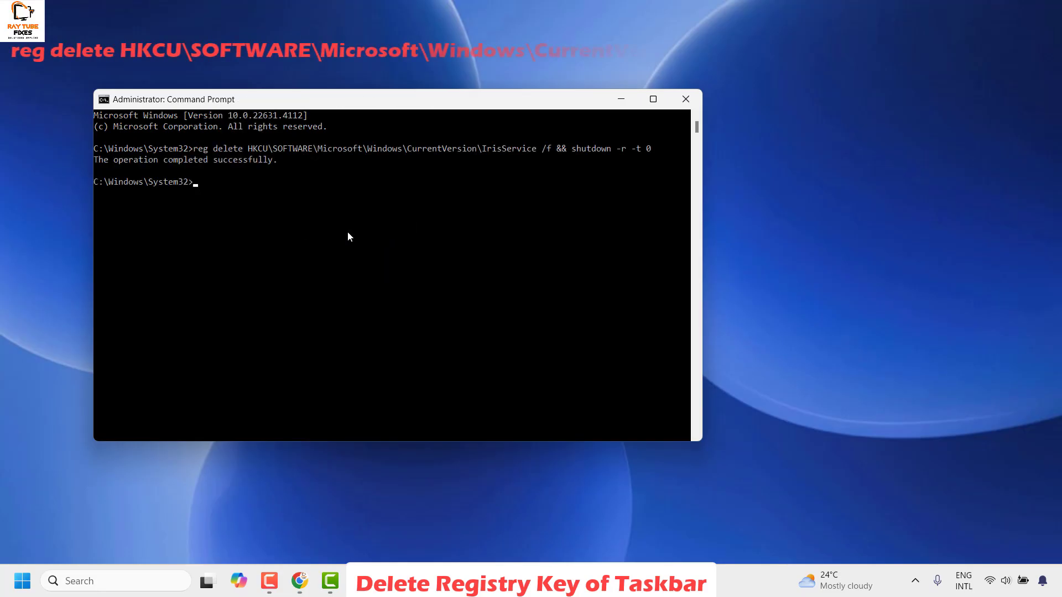